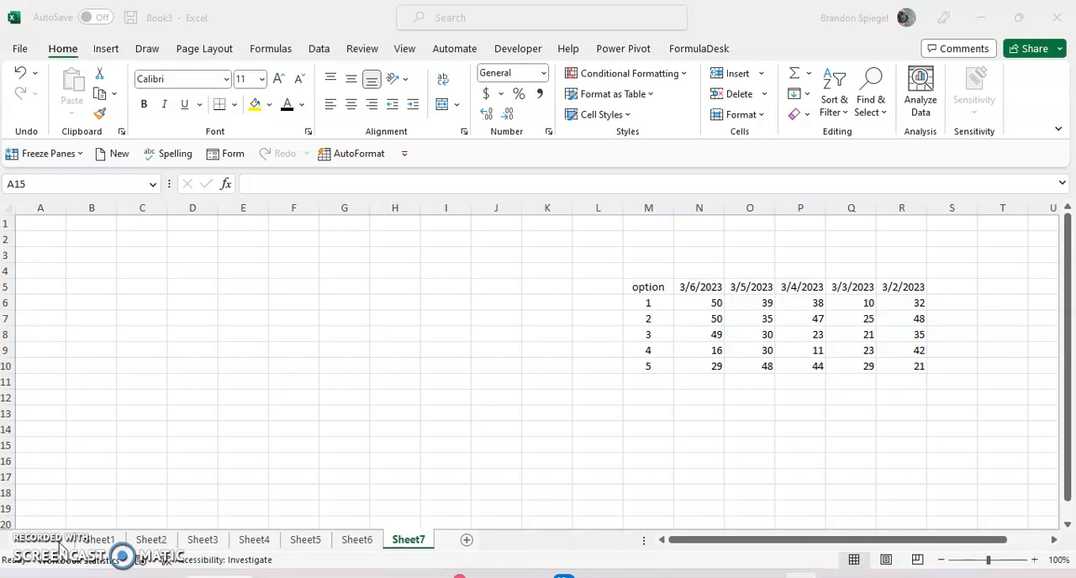
# Look over the option numbers and date headers, then move to empty cell M14 for the option number
pyautogui.click(648, 318)
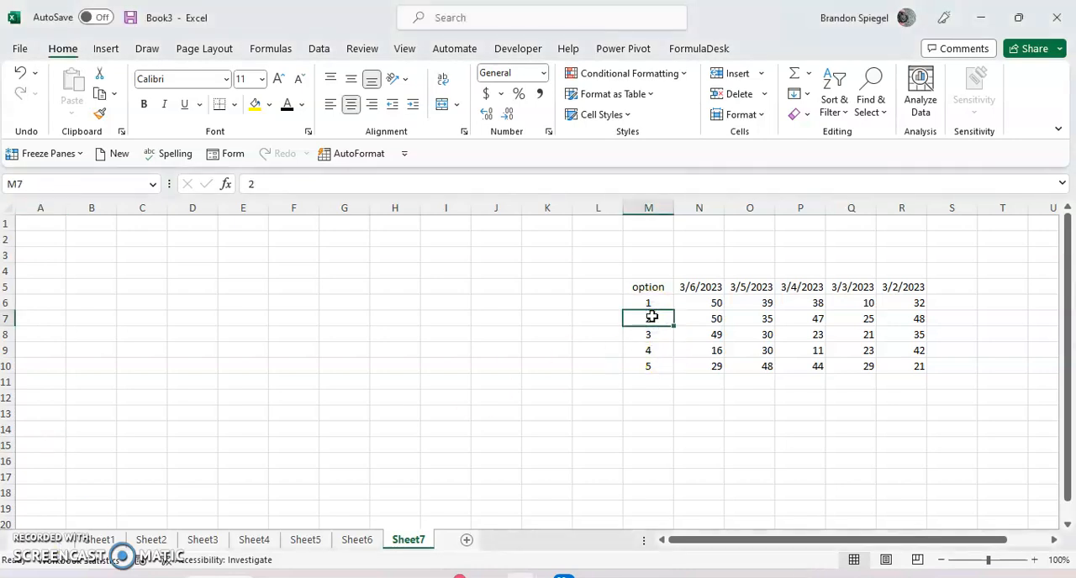
pyautogui.press('Up')
pyautogui.press('Up')
pyautogui.hotkey('ctrl', 'shift', 'Down')
pyautogui.press('Down')
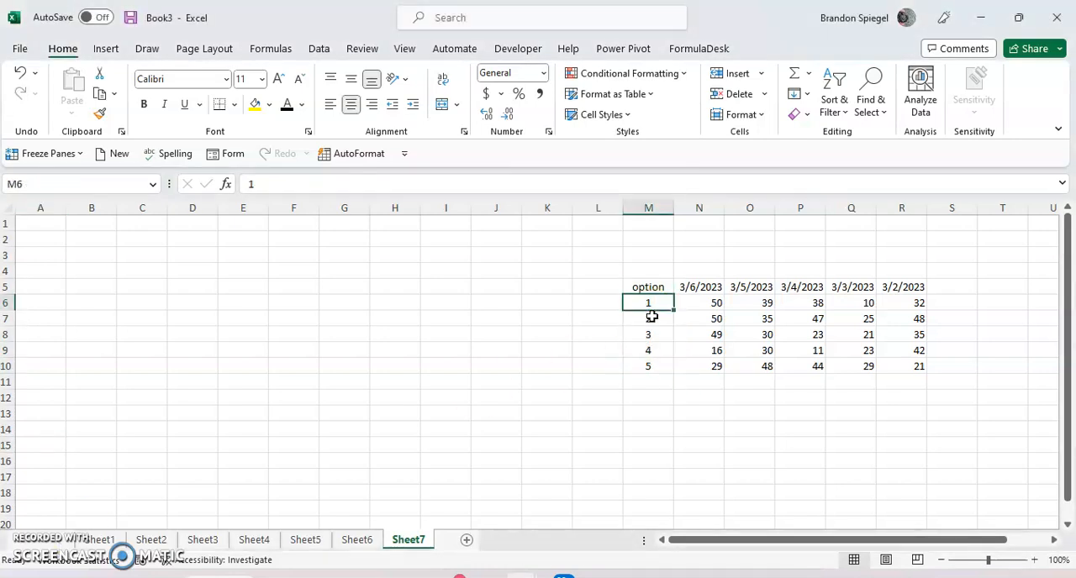
pyautogui.press('Up')
pyautogui.hotkey('ctrl', 'shift', 'Right')
pyautogui.press('Down')
pyautogui.press('Down')
pyautogui.press('Down')
pyautogui.press('Down')
pyautogui.press('Down')
pyautogui.press('Down')
pyautogui.press('Down')
pyautogui.press('Down')
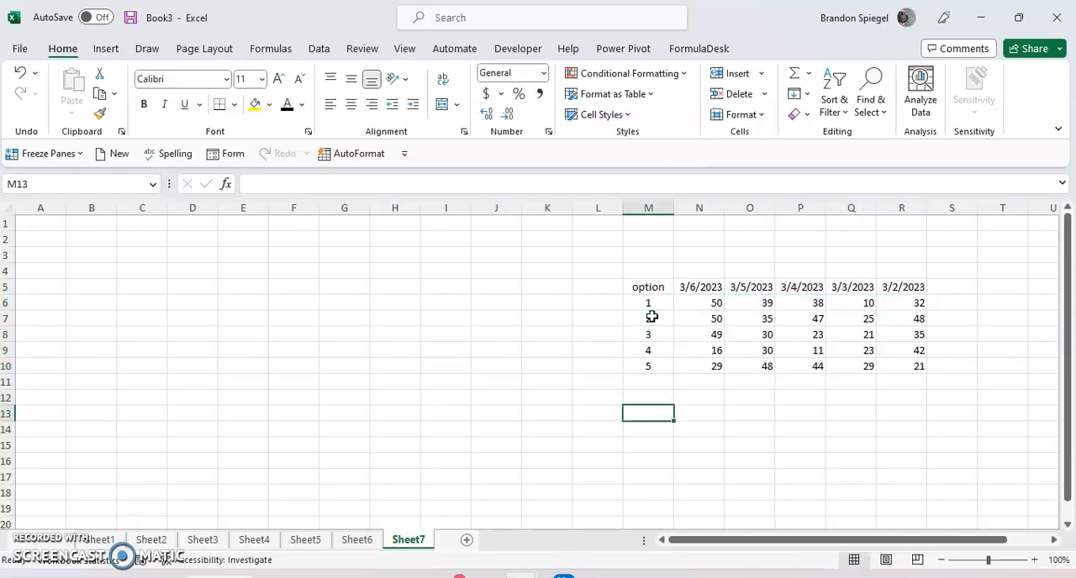
pyautogui.press('Down')
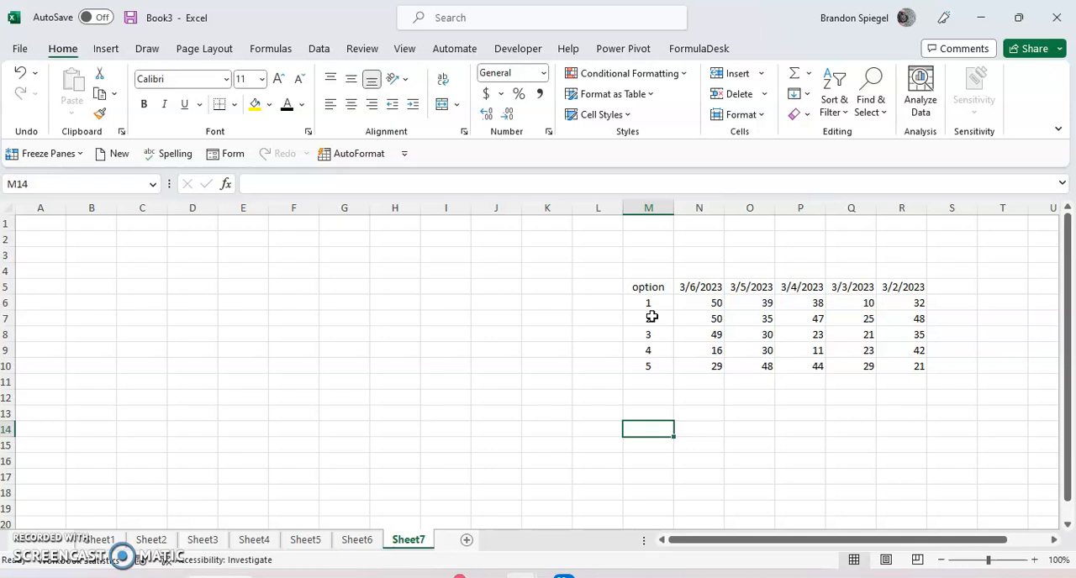
pyautogui.write('2')
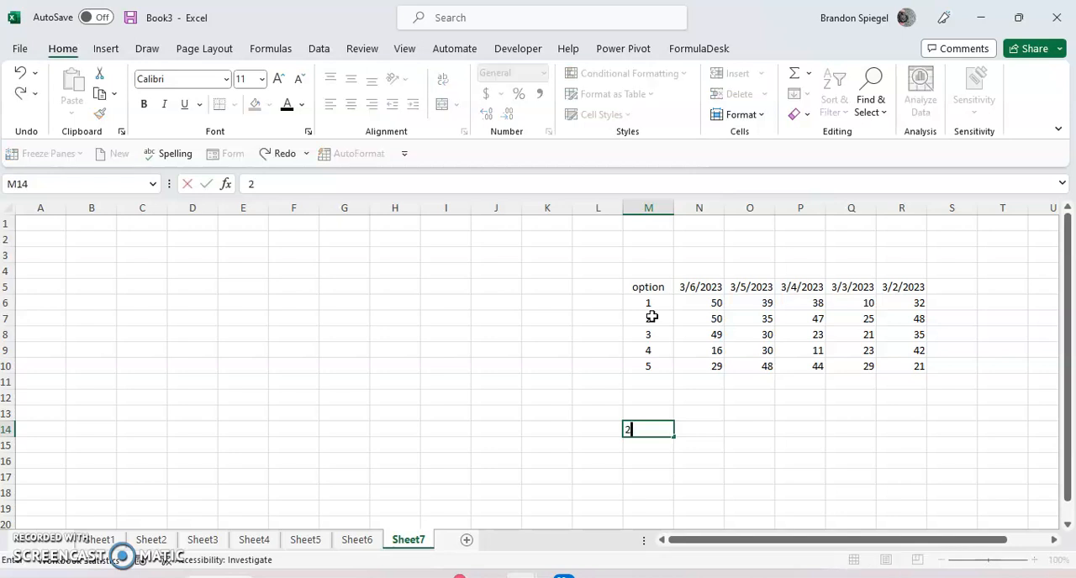
# Commit option number 2 in M14, review option 2's values, and move to M15 for the formula
pyautogui.press('Return')
pyautogui.press('Up')
pyautogui.press('Up')
pyautogui.press('Up')
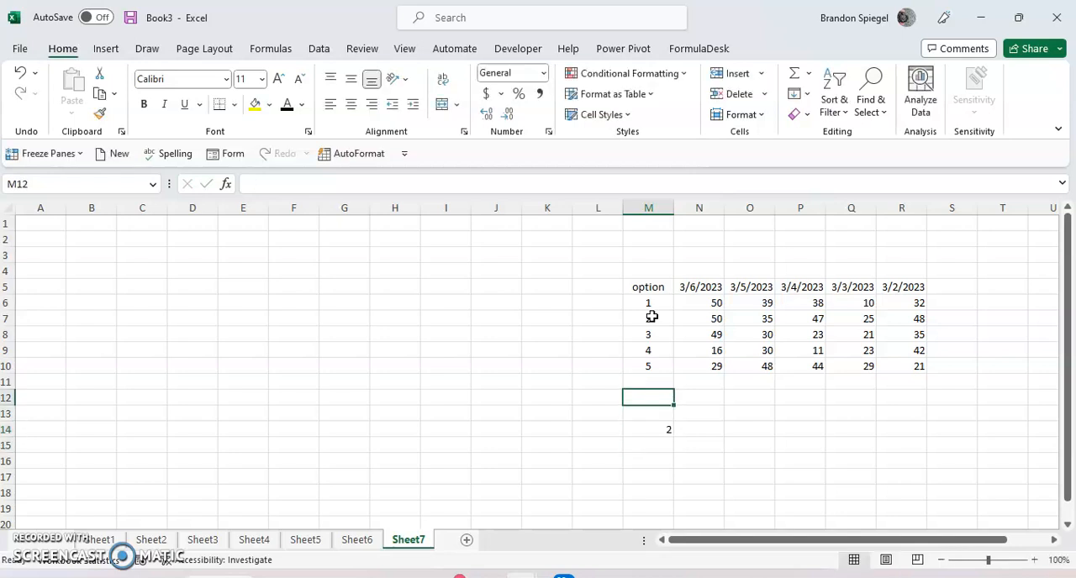
pyautogui.press('Up')
pyautogui.press('Up')
pyautogui.press('Up')
pyautogui.press('Right')
pyautogui.hotkey('ctrl', 'shift', 'Right')
pyautogui.press('Down')
pyautogui.press('Down')
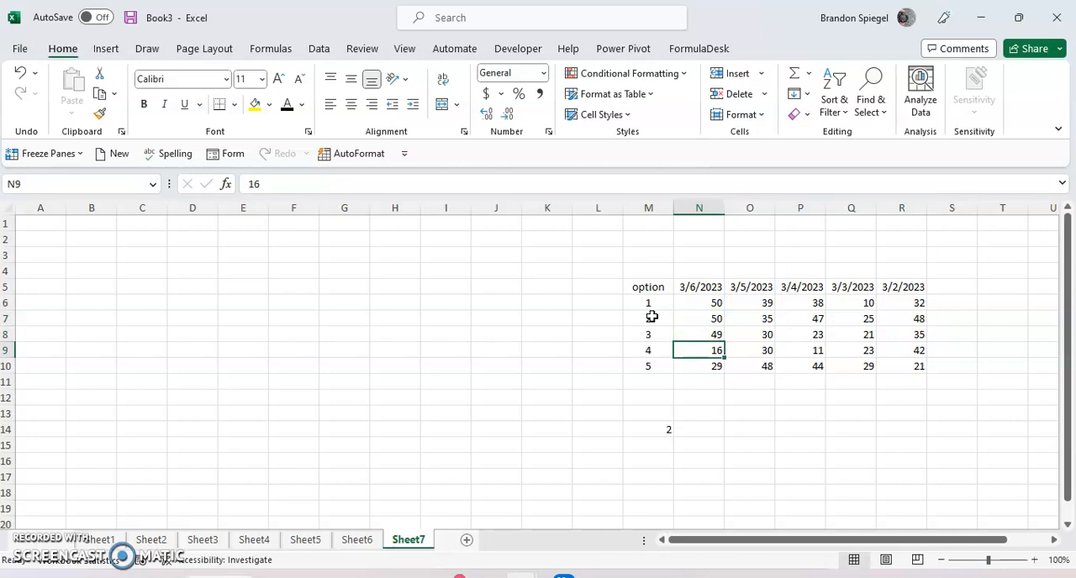
pyautogui.press('Down')
pyautogui.press('Down')
pyautogui.press('Down')
pyautogui.press('Down')
pyautogui.press('Down')
pyautogui.press('Left')
pyautogui.press('Down')
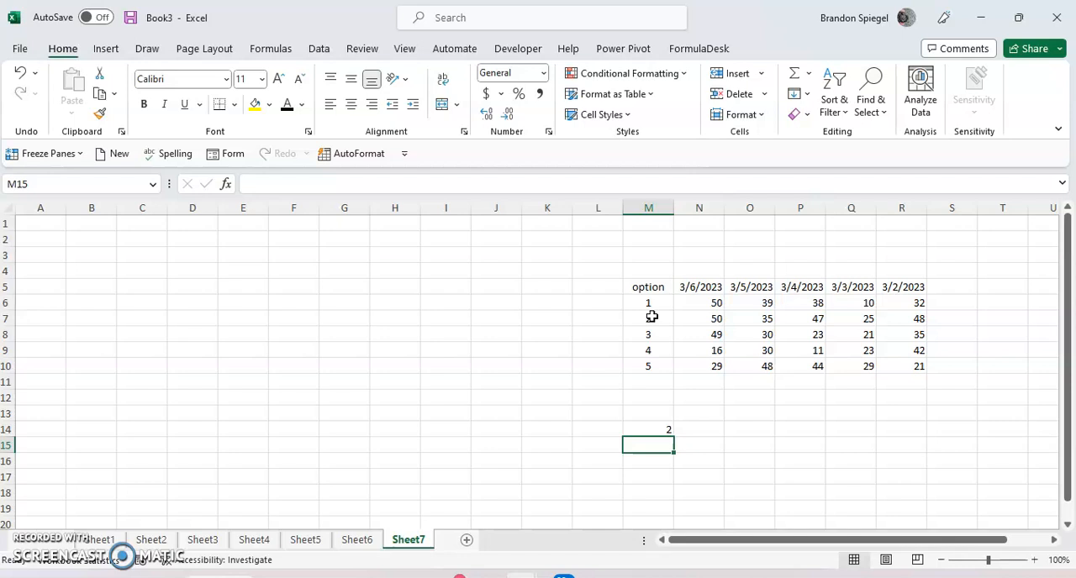
pyautogui.write('=offset')
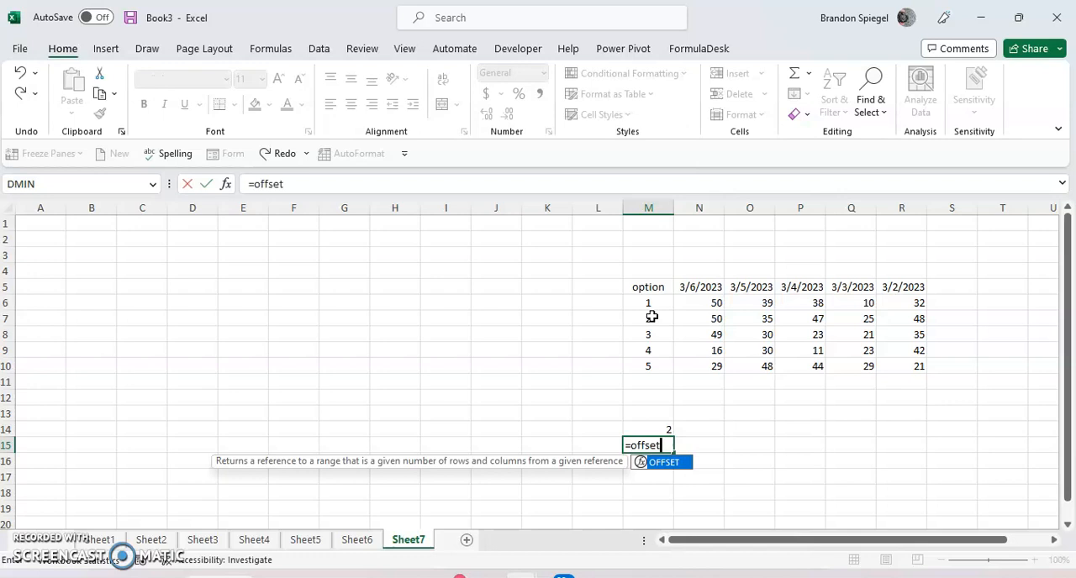
pyautogui.write('(')
# Enter =OFFSET(M5,M14,1,1,COUNTA(N5:V5)) in M15 to return the row for the option in M14
pyautogui.press('Up')
pyautogui.press('Up')
pyautogui.press('Up')
pyautogui.press('Up')
pyautogui.press('Up')
pyautogui.press('Up')
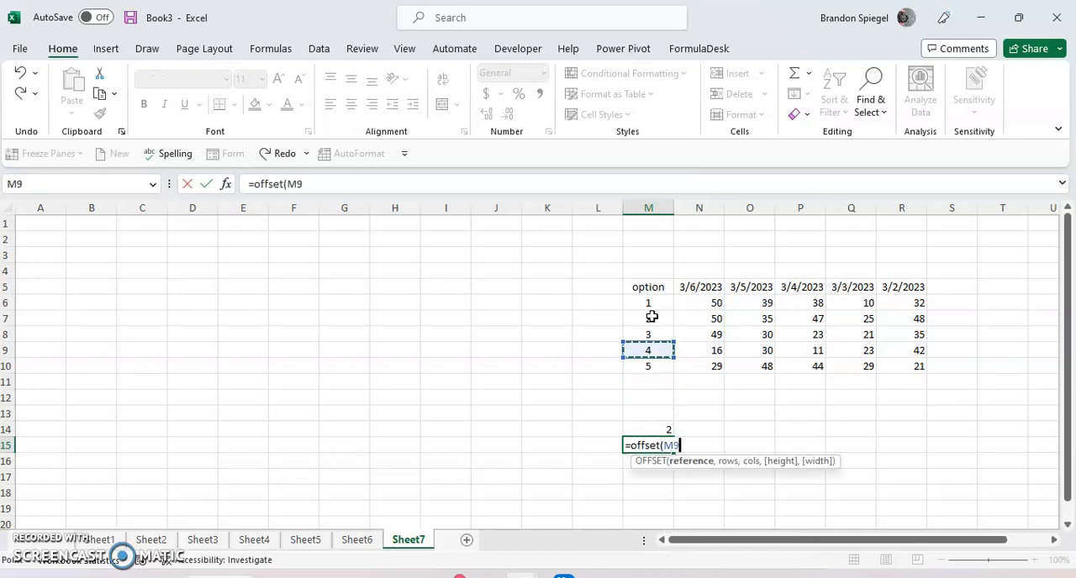
pyautogui.press('Up')
pyautogui.press('Up')
pyautogui.press('Up')
pyautogui.press('Up')
pyautogui.write(',')
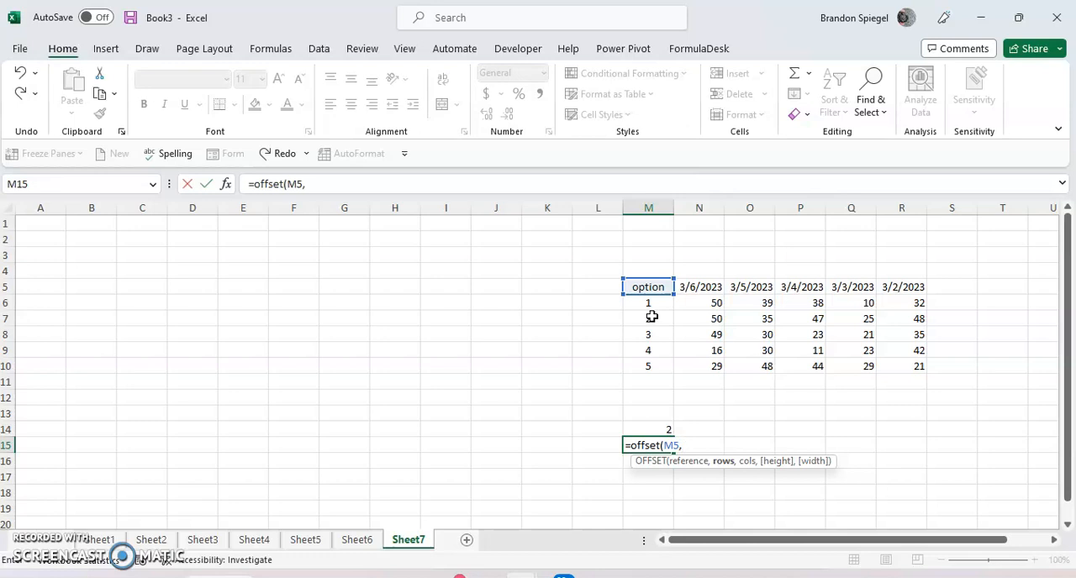
pyautogui.press('Up')
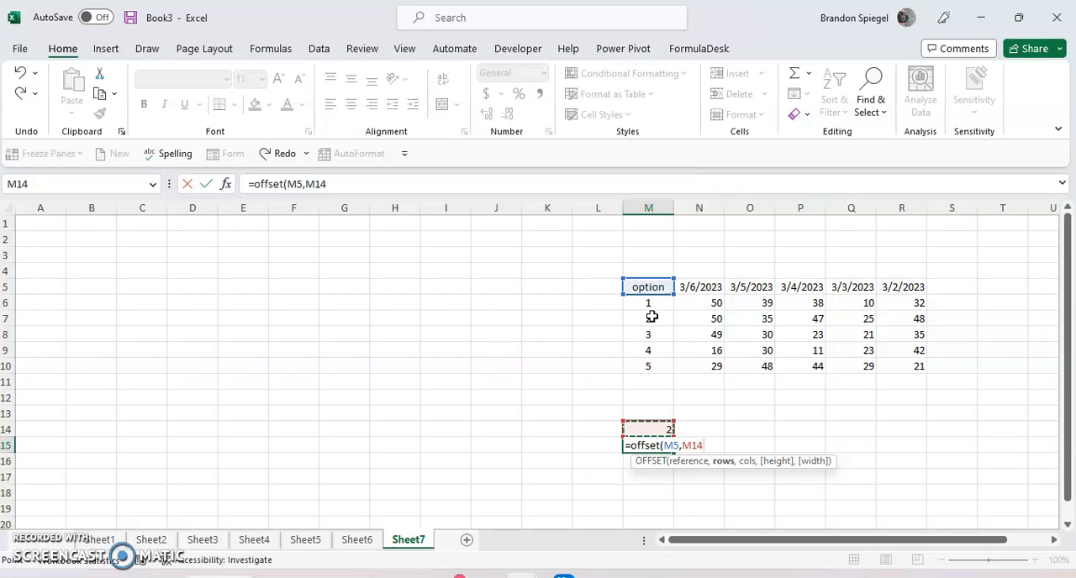
pyautogui.write(',')
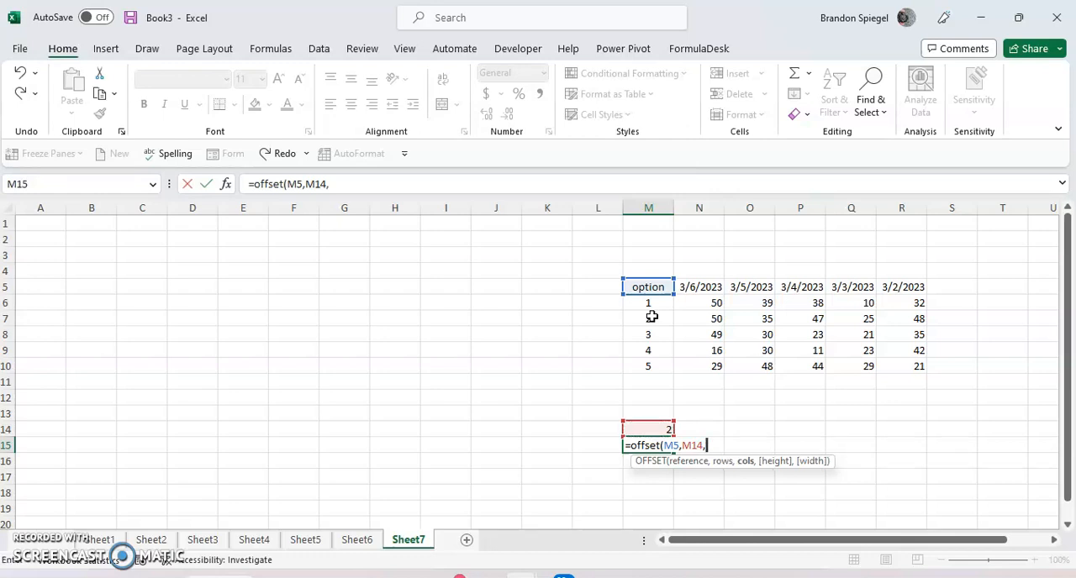
pyautogui.write('1')
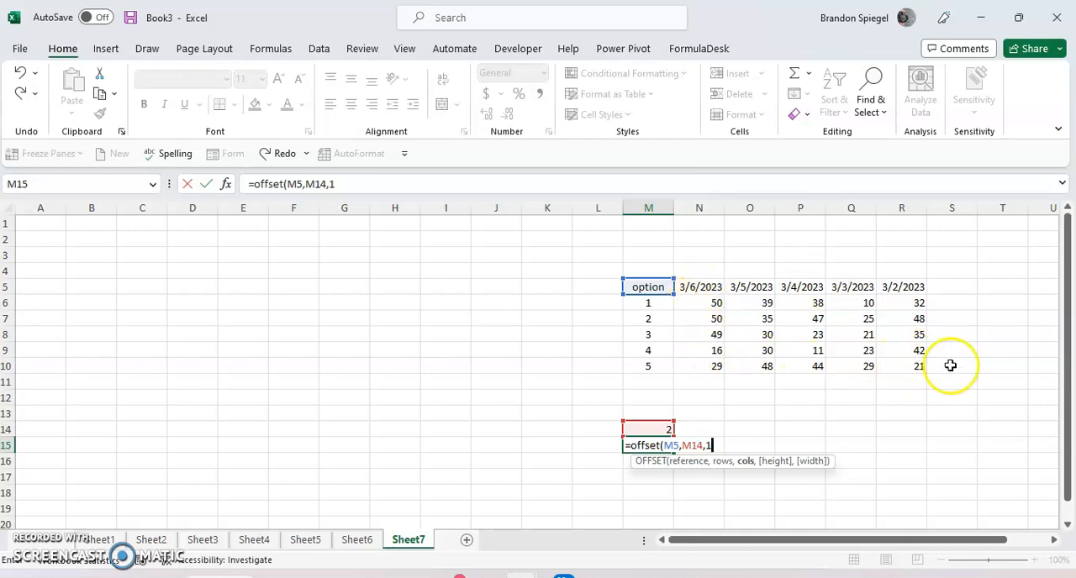
pyautogui.write(',')
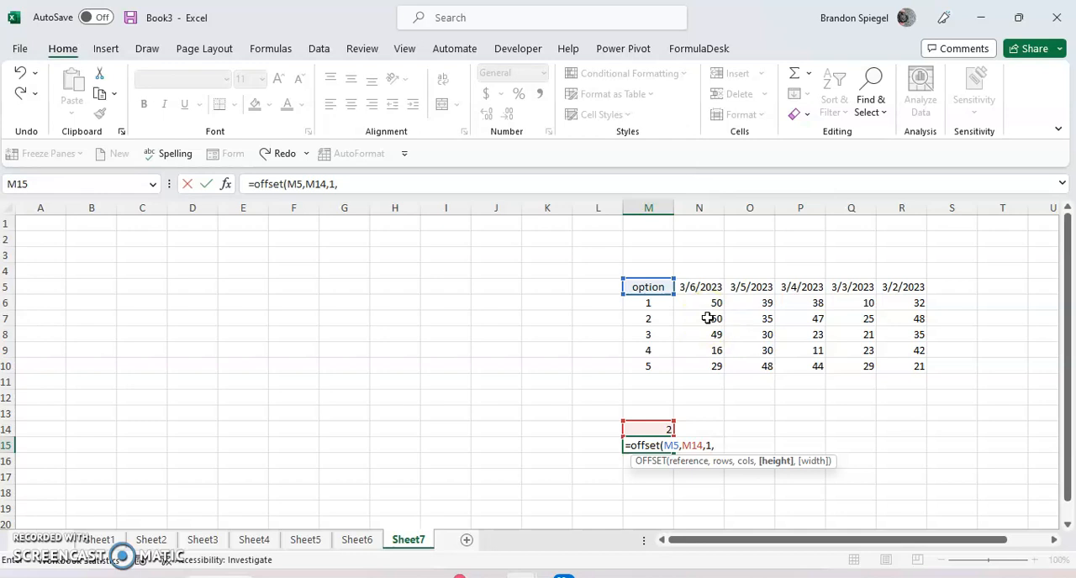
pyautogui.write('1')
pyautogui.write(',')
pyautogui.write('counta')
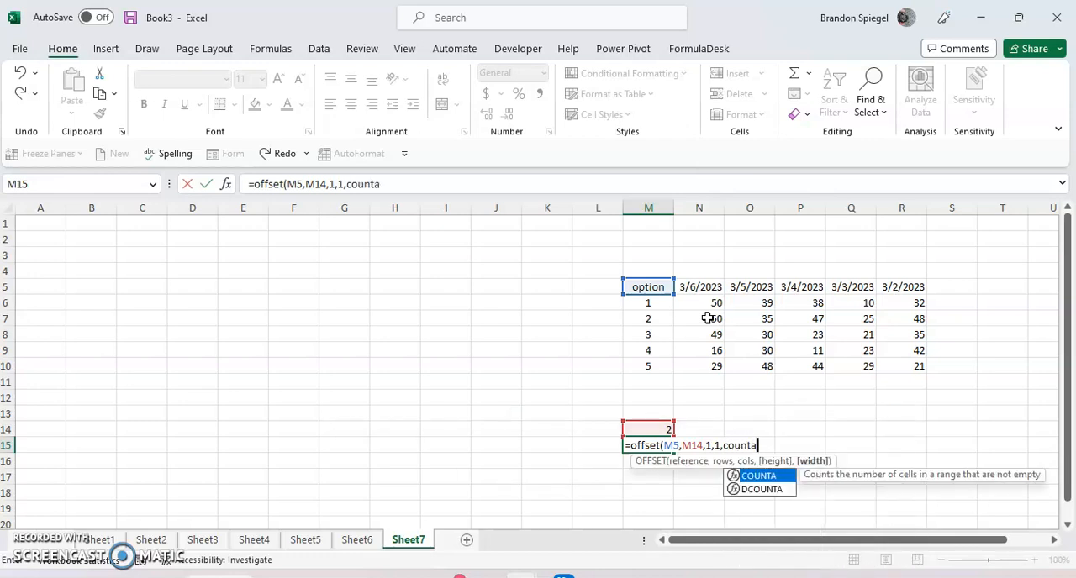
pyautogui.write('(')
pyautogui.moveTo(701, 288); pyautogui.dragTo(1034, 287)
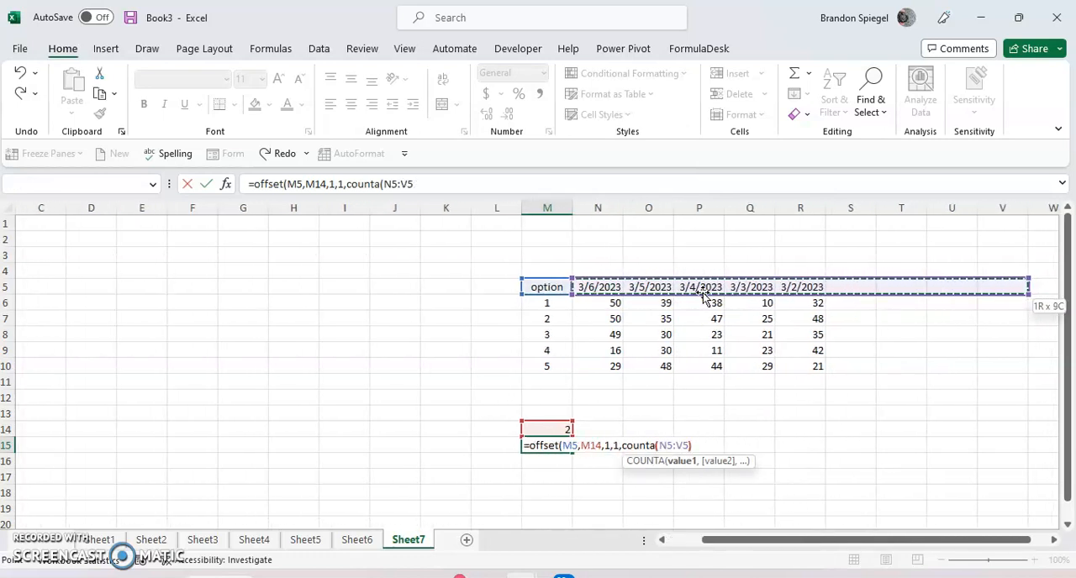
pyautogui.write('))')
# Commit the OFFSET formula and show the spilled results as numbers instead of dates
pyautogui.press('Return')
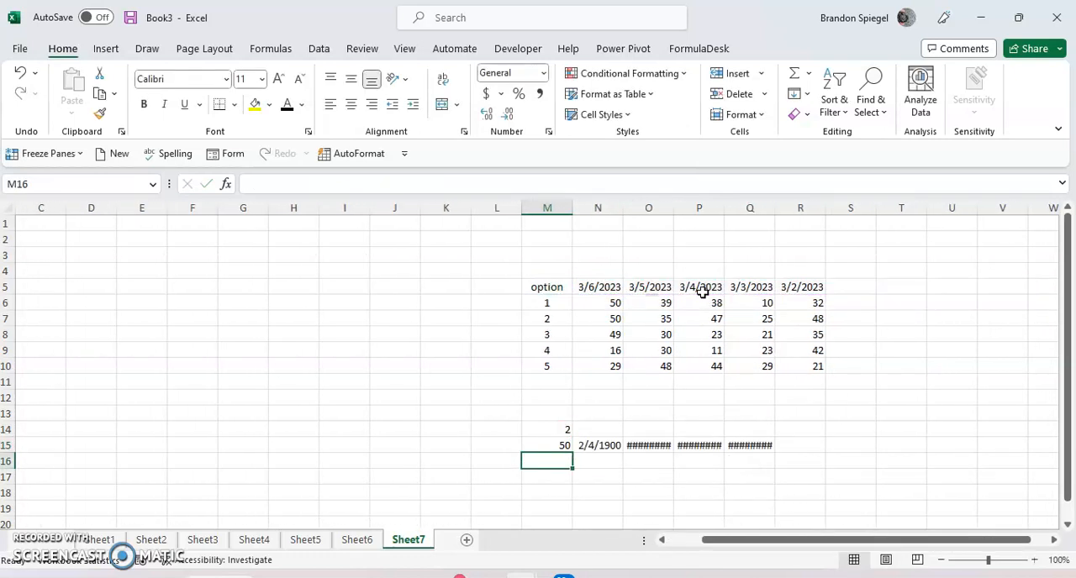
pyautogui.press('Up')
pyautogui.press('Up')
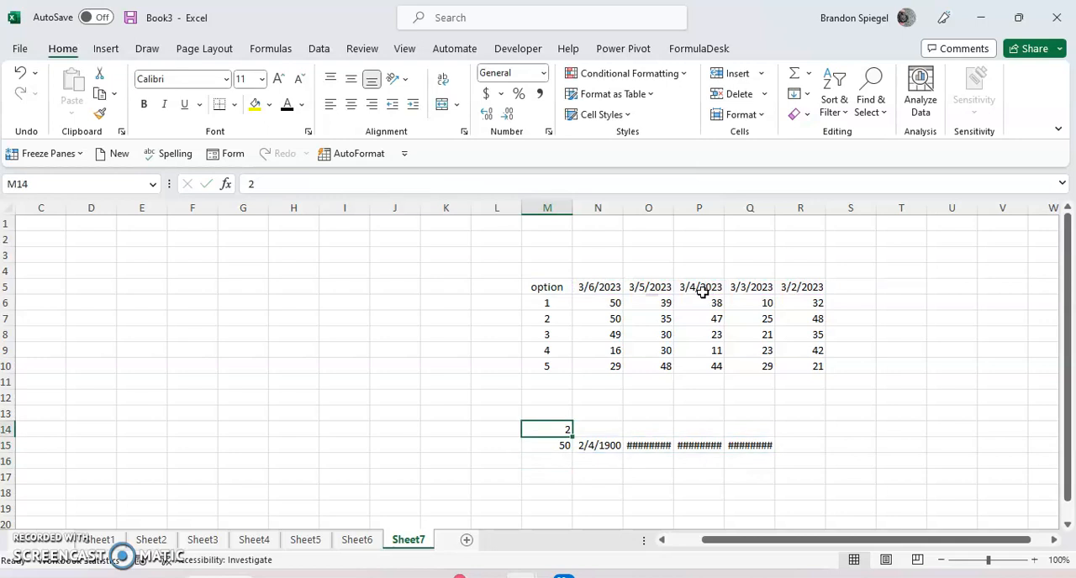
pyautogui.press('Down')
pyautogui.press('Right')
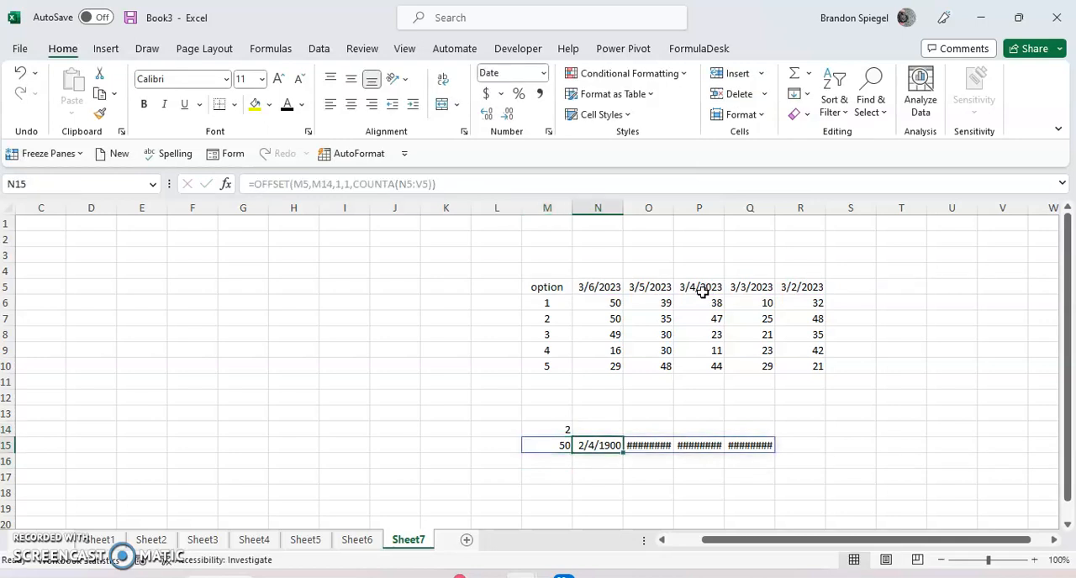
pyautogui.hotkey('ctrl', 'shift', 'Right')
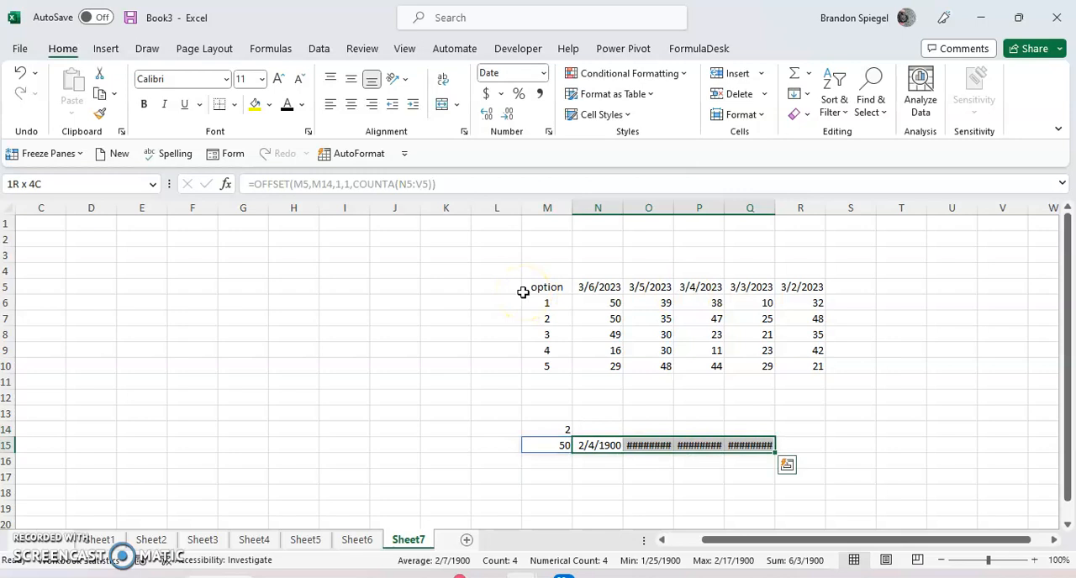
pyautogui.hotkey('shift', 'Left')
pyautogui.press('alt')
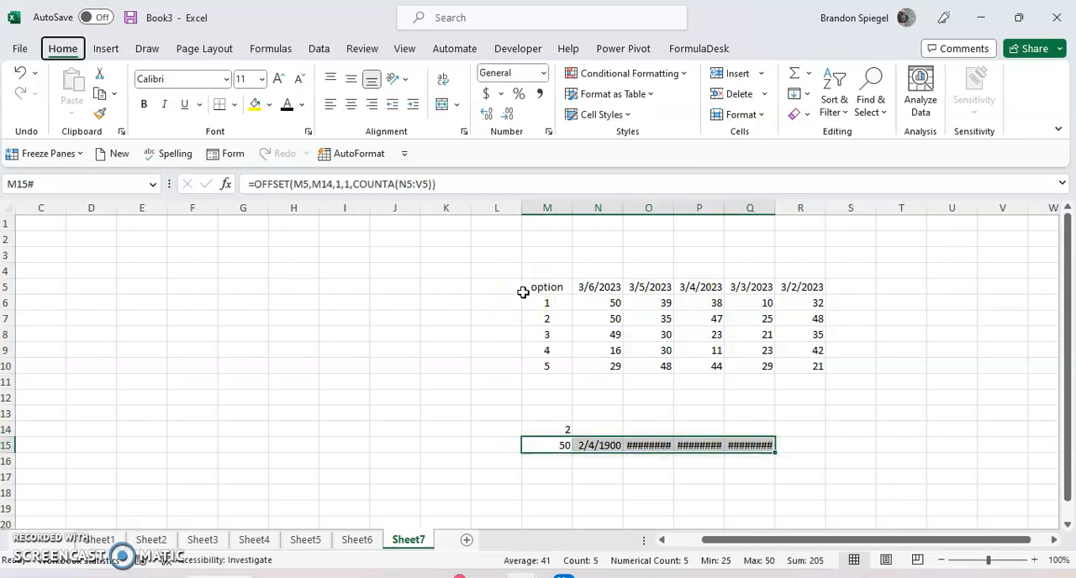
pyautogui.hotkey('ctrl', 'shift', '1')
pyautogui.press('Left')
pyautogui.press('Left')
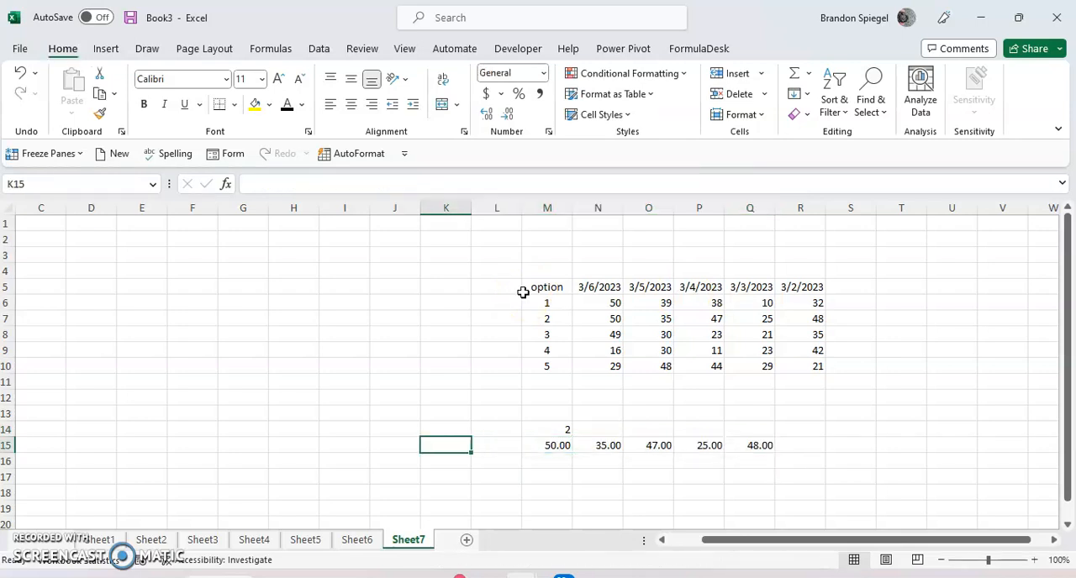
# Remove the decimals so results read 50, 35, 47, 25, 48, and shift them down to row 16
pyautogui.press('Right')
pyautogui.press('Right')
pyautogui.hotkey('ctrl', 'shift', 'Right')
pyautogui.press('alt')
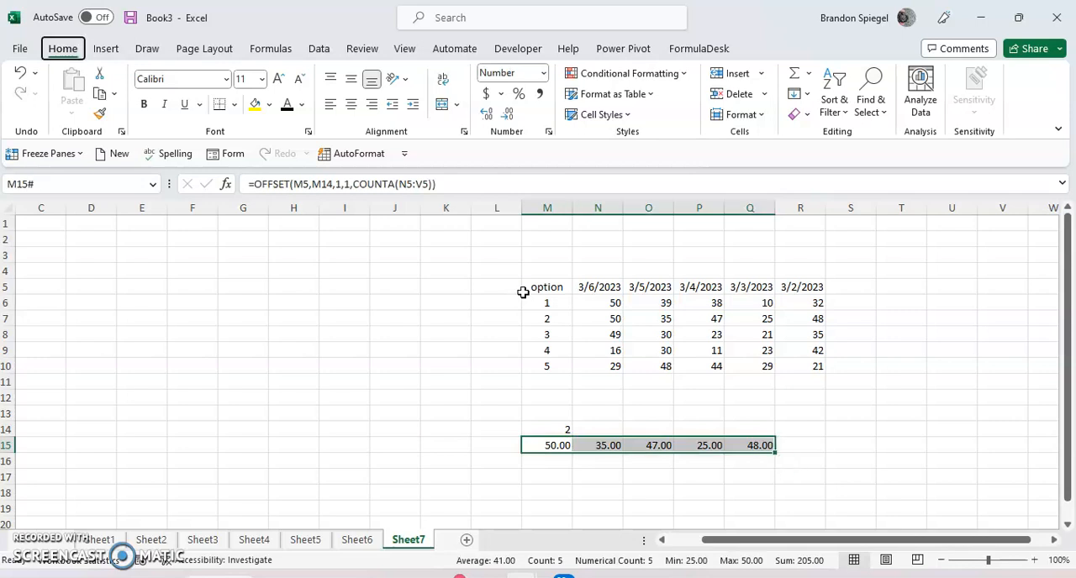
pyautogui.hotkey('ctrl', 'shift', '`')
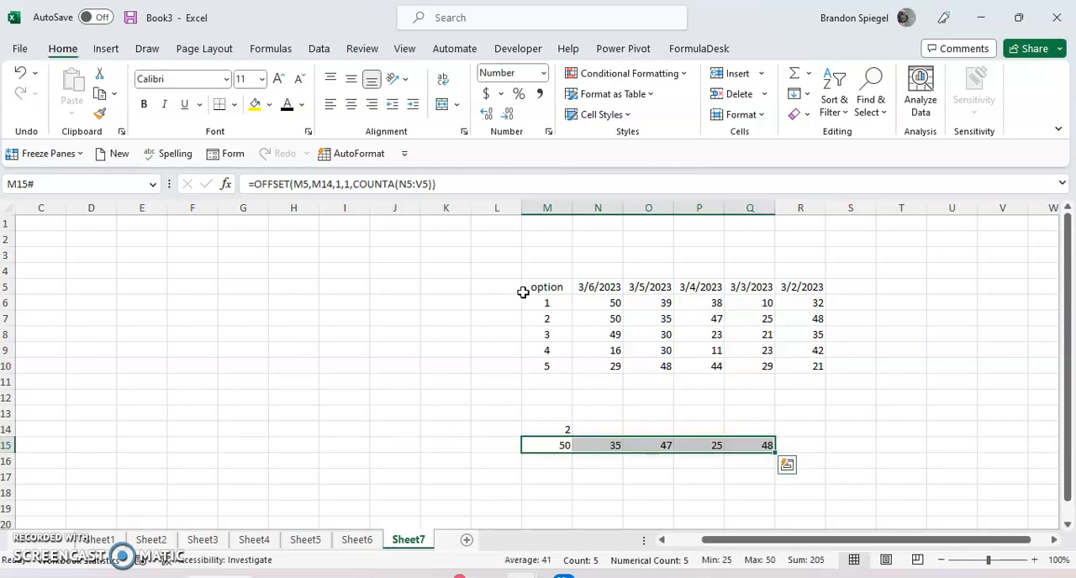
pyautogui.press('Left')
pyautogui.press('Left')
pyautogui.press('Left')
pyautogui.press('Left')
pyautogui.press('Left')
pyautogui.press('Left')
pyautogui.press('Left')
pyautogui.press('Right')
pyautogui.press('Right')
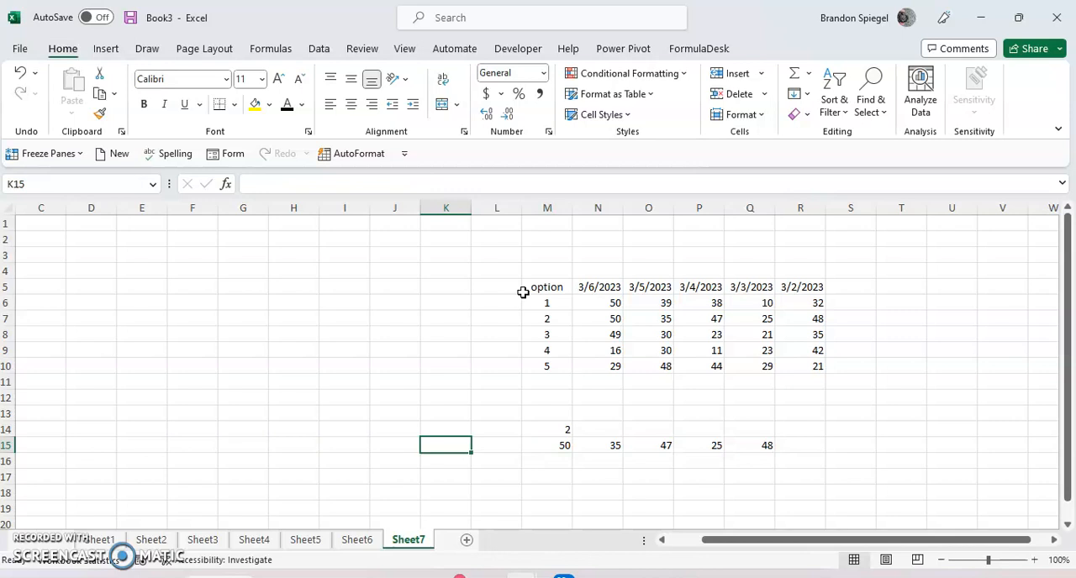
pyautogui.press('Right')
pyautogui.press('Right')
pyautogui.press('Right')
pyautogui.hotkey('ctrl', 'shift', '1')
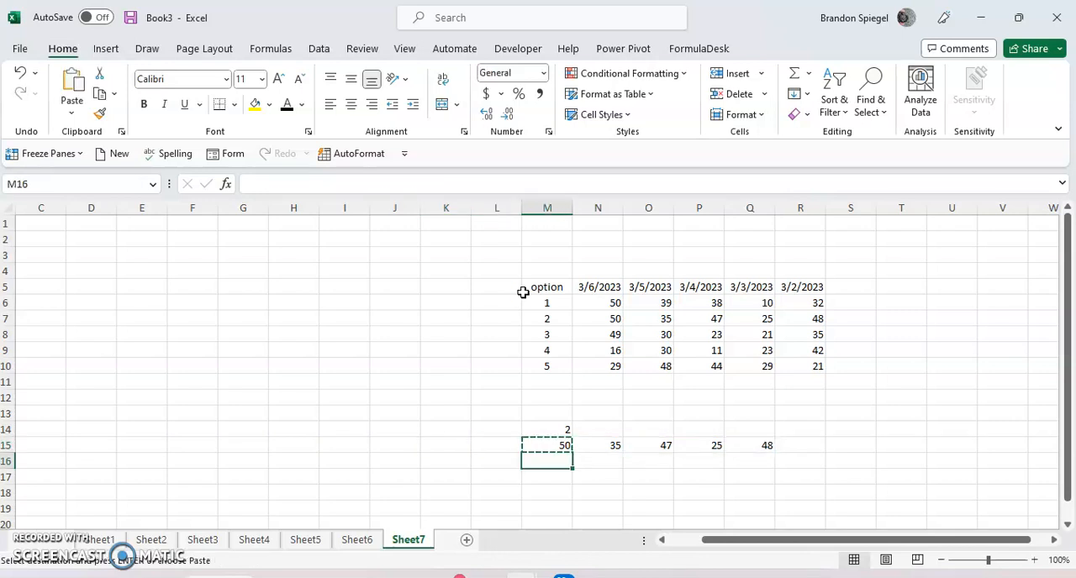
pyautogui.hotkey('ctrl', 'shift', '+')
pyautogui.press('Left')
pyautogui.press('Left')
pyautogui.press('Left')
pyautogui.press('Left')
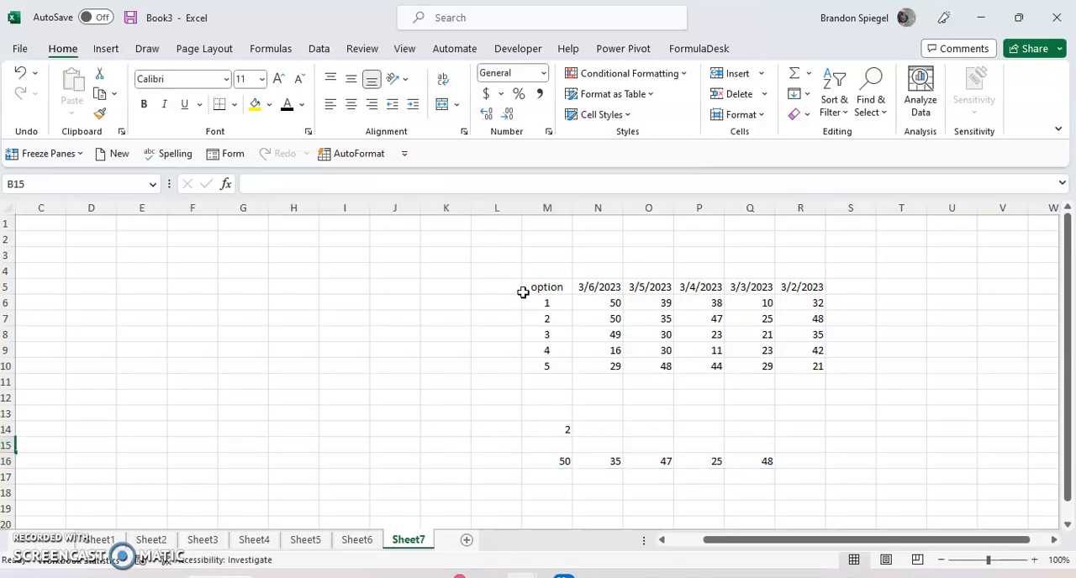
# Label row 14 as Option and row 16 as Range in column L
pyautogui.press('Right')
pyautogui.press('Right')
pyautogui.press('Right')
pyautogui.press('Right')
pyautogui.press('Right')
pyautogui.press('Right')
pyautogui.press('Right')
pyautogui.press('Right')
pyautogui.press('Right')
pyautogui.press('Up')
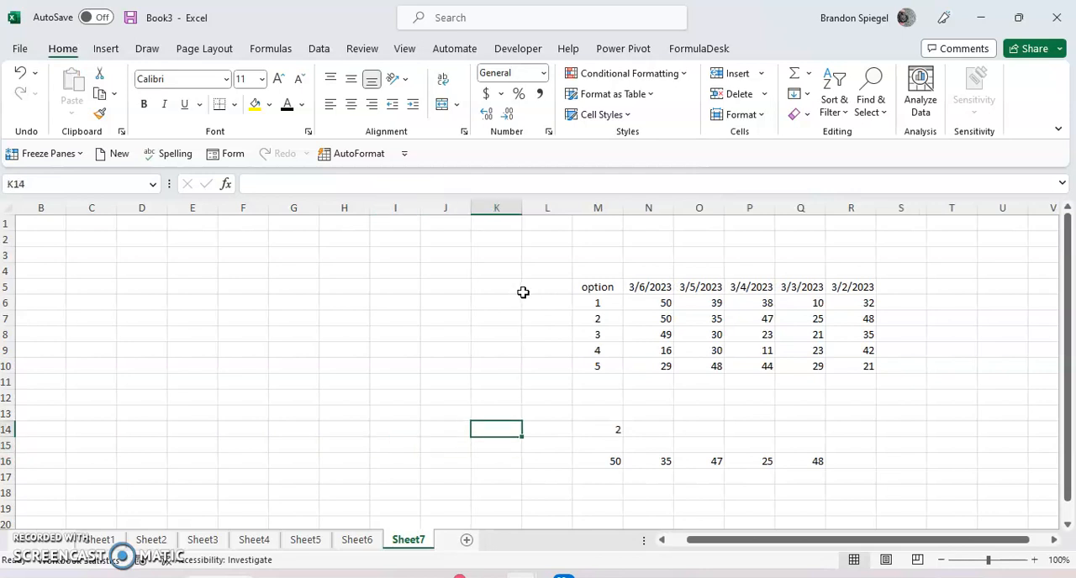
pyautogui.press('Right')
pyautogui.write('Option')
pyautogui.press('Return')
pyautogui.press('Return')
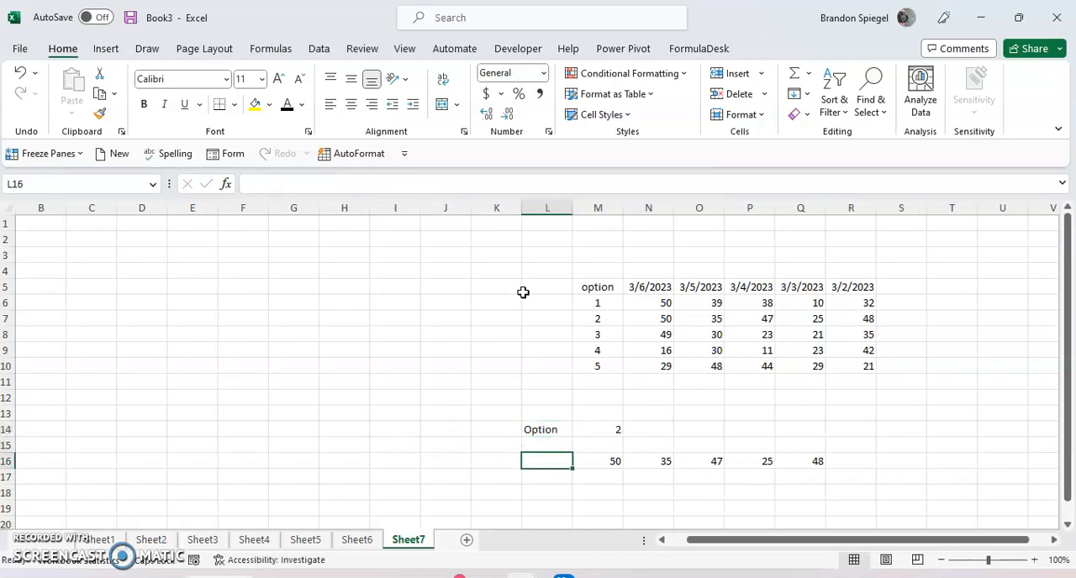
pyautogui.write('Range')
pyautogui.press('Return')
pyautogui.press('Right')
pyautogui.press('Up')
pyautogui.press('Up')
pyautogui.press('Up')
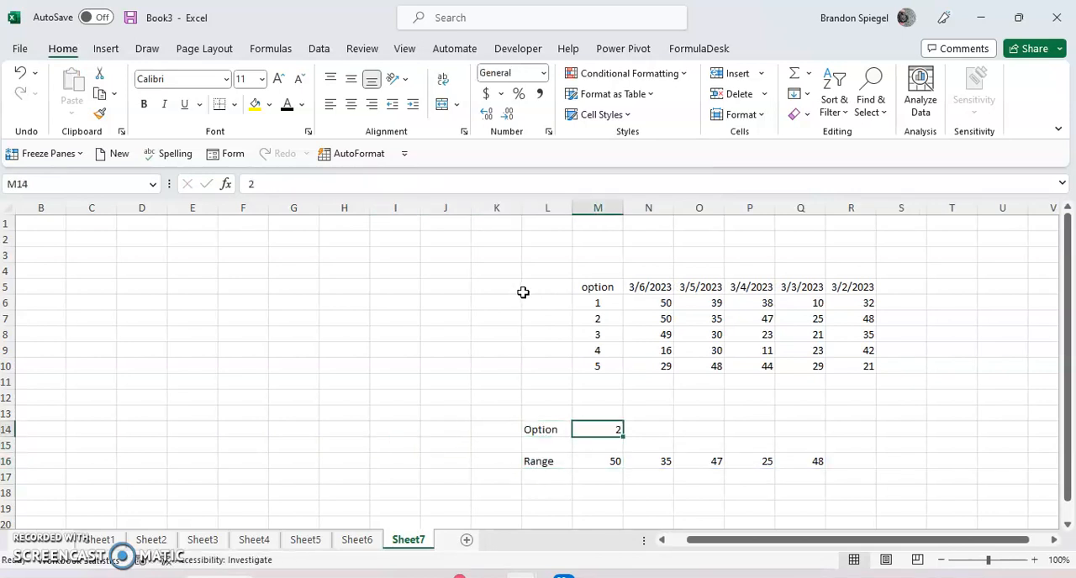
pyautogui.write('3')
# Try option numbers 3 then 5 in M14 and add a Date label in L15
pyautogui.press('Return')
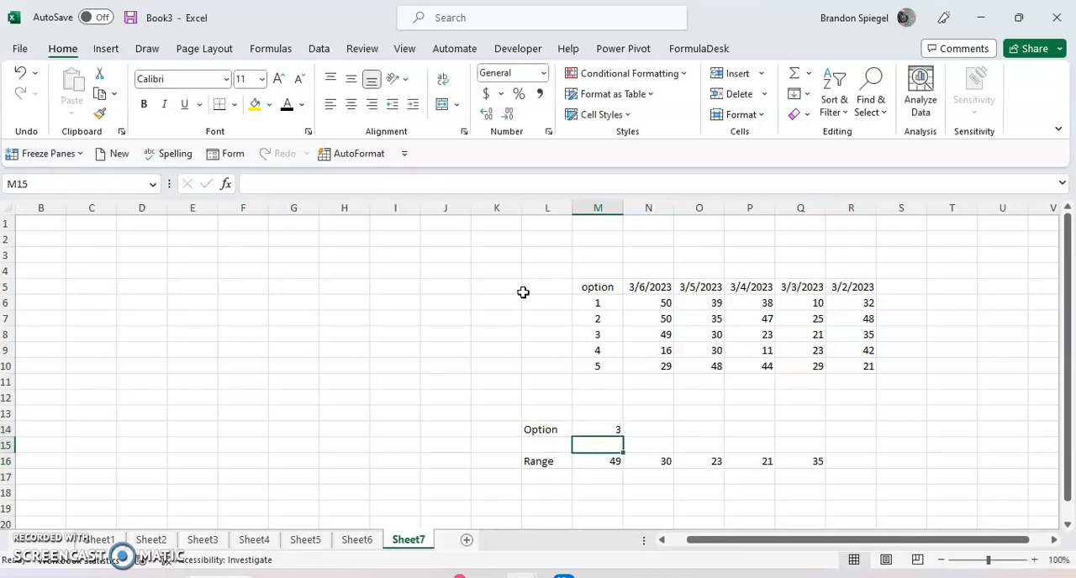
pyautogui.press('Up')
pyautogui.write('5')
pyautogui.press('Return')
pyautogui.press('Left')
pyautogui.write('Date')
pyautogui.press('Tab')
pyautogui.write('=')
# Enter =N5 in M15 to pull the first date heading from the option table
pyautogui.press('Up')
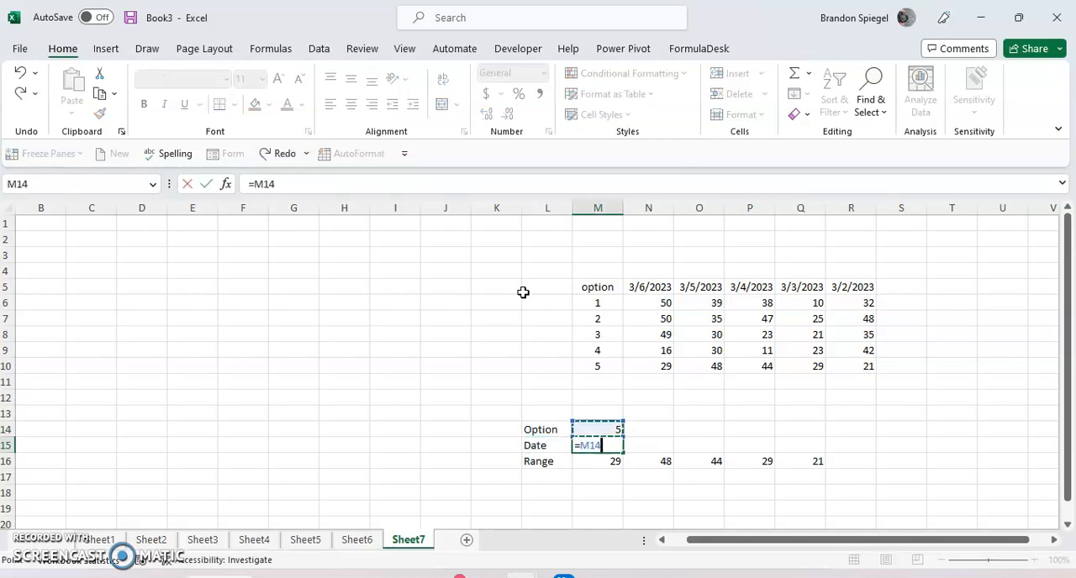
pyautogui.press('Up')
pyautogui.press('Up')
pyautogui.press('Up')
pyautogui.press('Up')
pyautogui.press('Right')
pyautogui.press('Up')
pyautogui.press('Up')
pyautogui.press('Up')
pyautogui.press('Return')
pyautogui.press('Left')
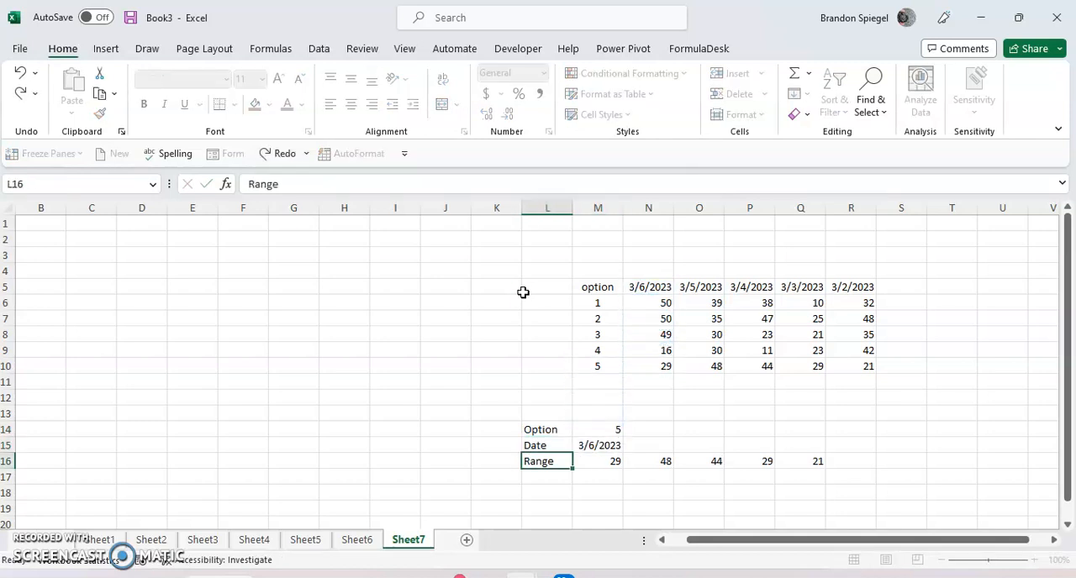
pyautogui.press('Up')
pyautogui.press('Right')
# Copy the date formula across M15:Q15 so the Date row lists all five dates
pyautogui.hotkey('ctrl', 'c')
pyautogui.hotkey('shift', 'Right')
pyautogui.hotkey('shift', 'Right')
pyautogui.hotkey('shift', 'Right')
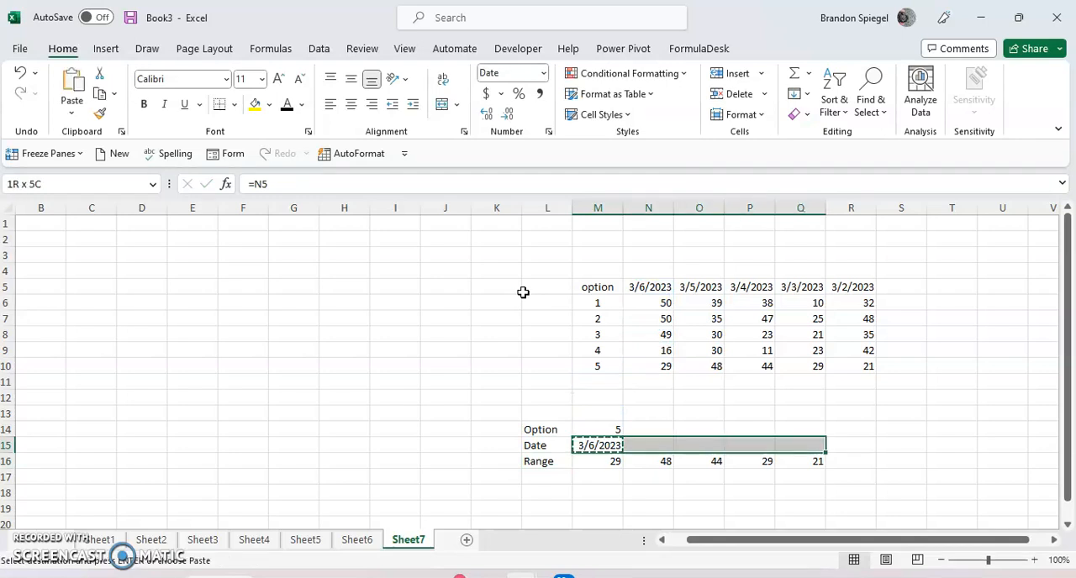
pyautogui.hotkey('ctrl', 'v')
pyautogui.press('Escape')
pyautogui.press('Left')
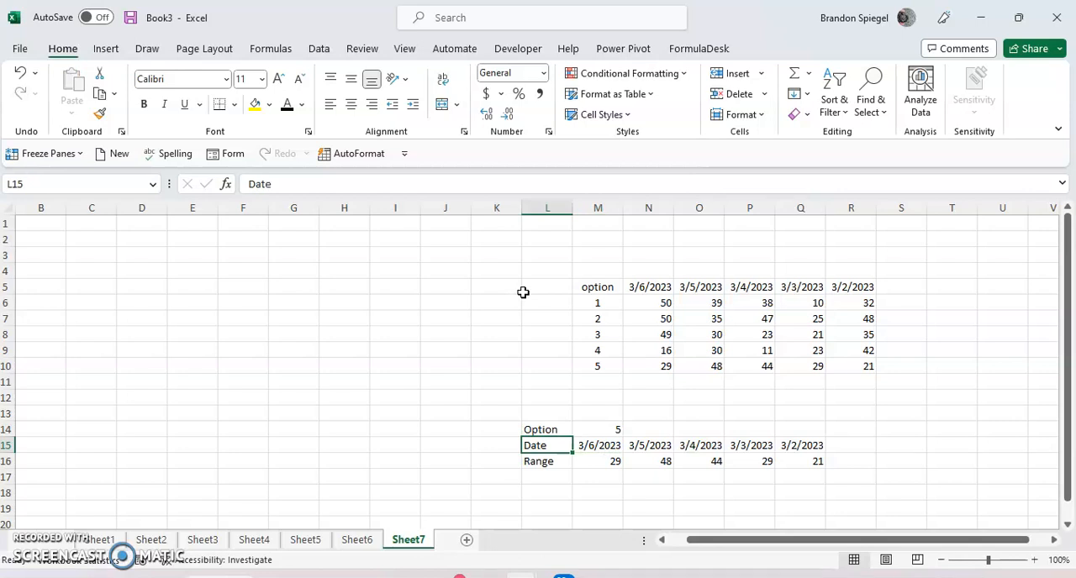
# Select the labelled Date and Range rows and browse all chart types for a clustered column chart
pyautogui.hotkey('ctrl', 'shift', 'Right')
pyautogui.hotkey('shift', 'Down')
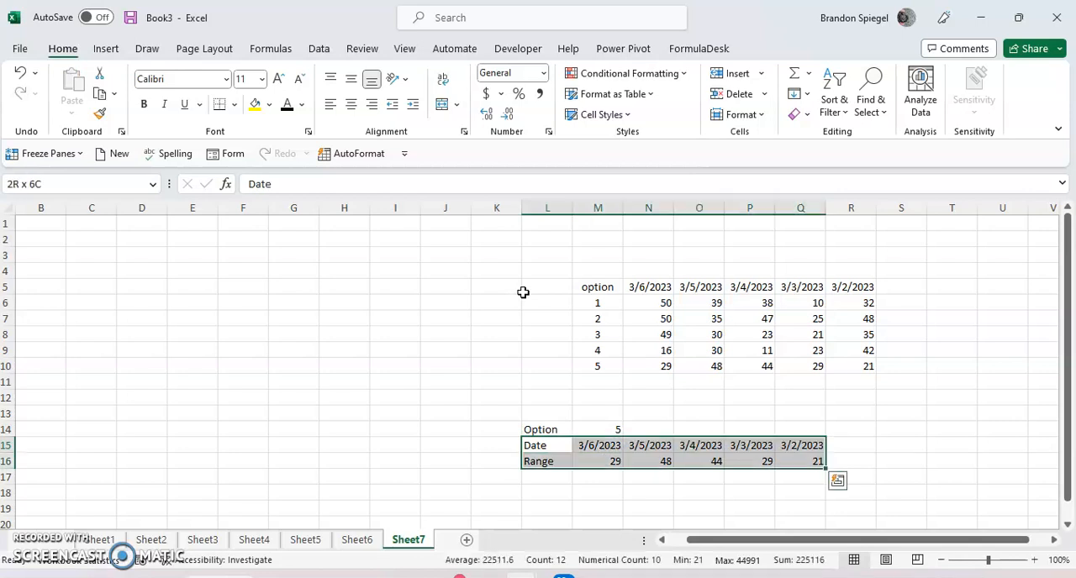
pyautogui.click(107, 48)
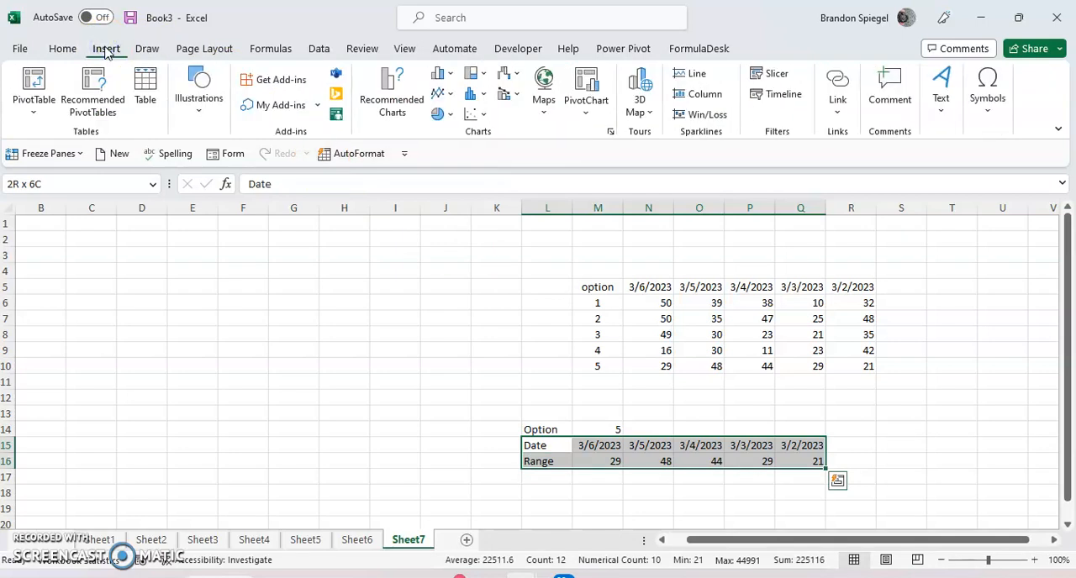
pyautogui.click(391, 99)
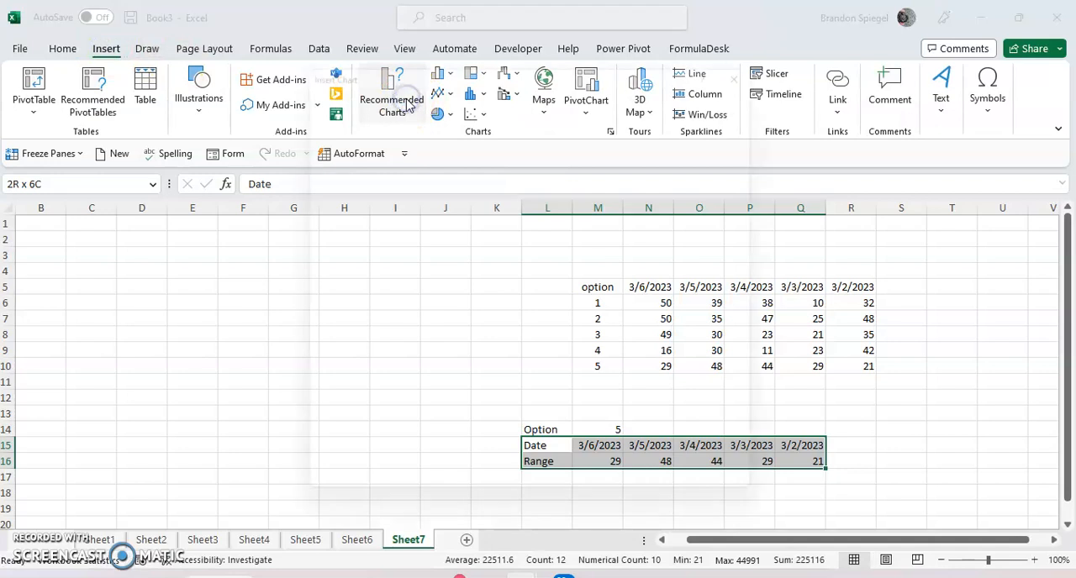
pyautogui.click(415, 85)
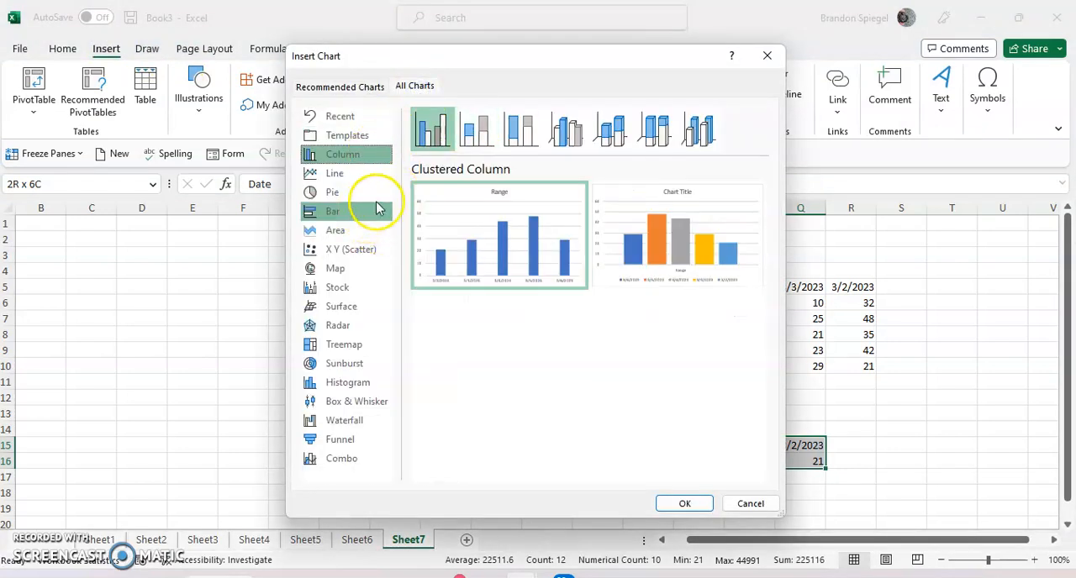
# Insert the clustered column chart, move it left of the table and shrink it
pyautogui.click(685, 503)
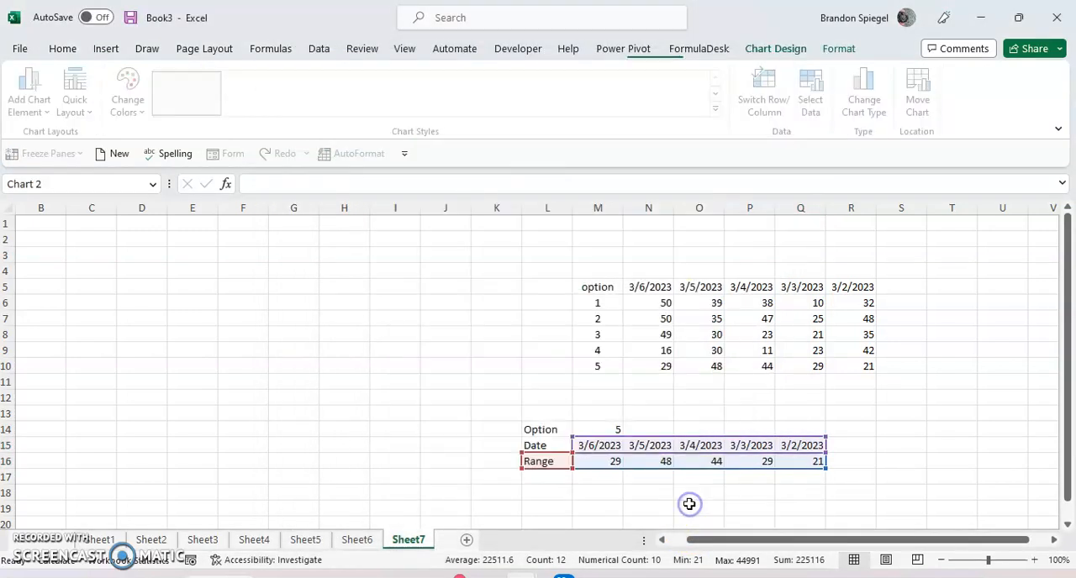
pyautogui.moveTo(589, 286); pyautogui.dragTo(288, 305)
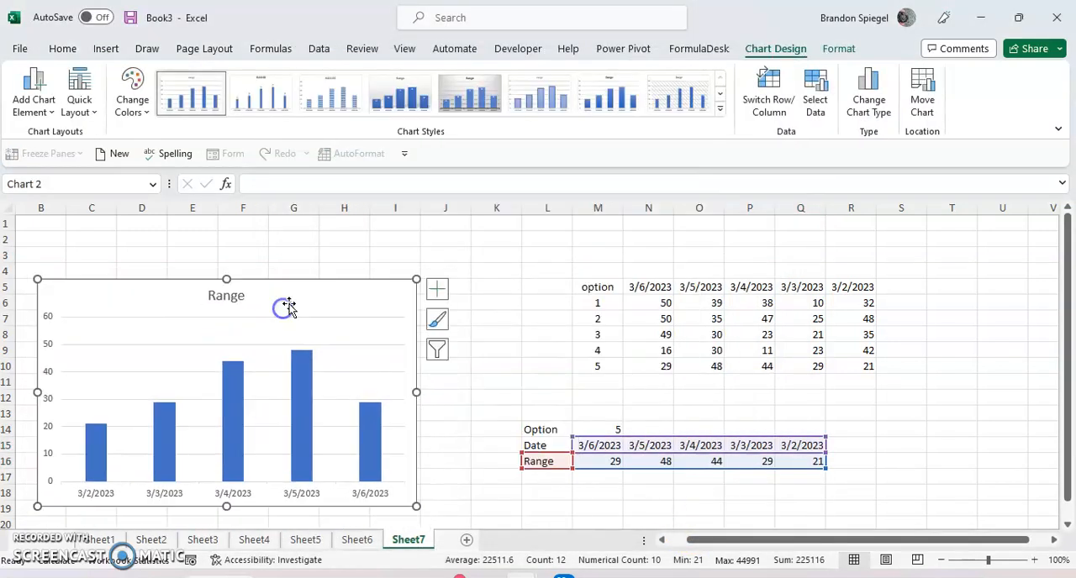
pyautogui.moveTo(37, 279); pyautogui.dragTo(116, 335)
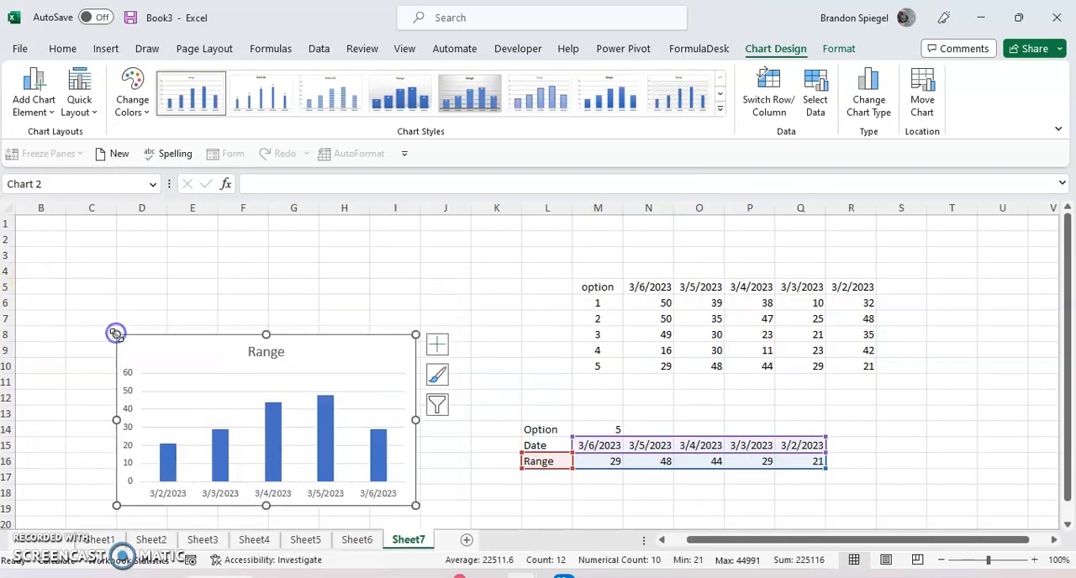
pyautogui.moveTo(278, 349); pyautogui.dragTo(244, 349)
# Set the option number in M14 to 3 then 1 to check the chart redraws
pyautogui.click(595, 429)
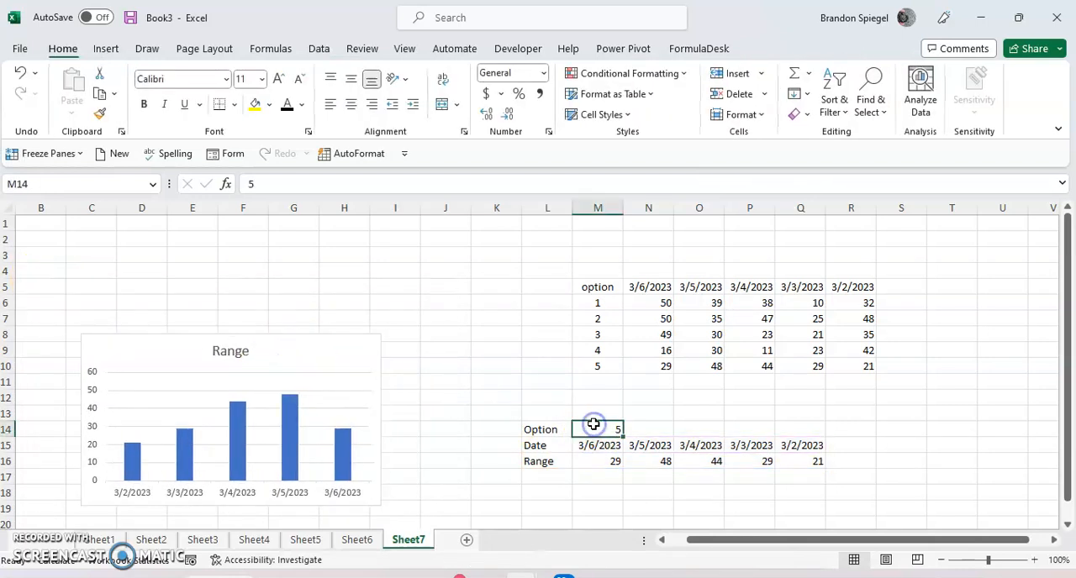
pyautogui.write('3')
pyautogui.press('Return')
pyautogui.click(595, 427)
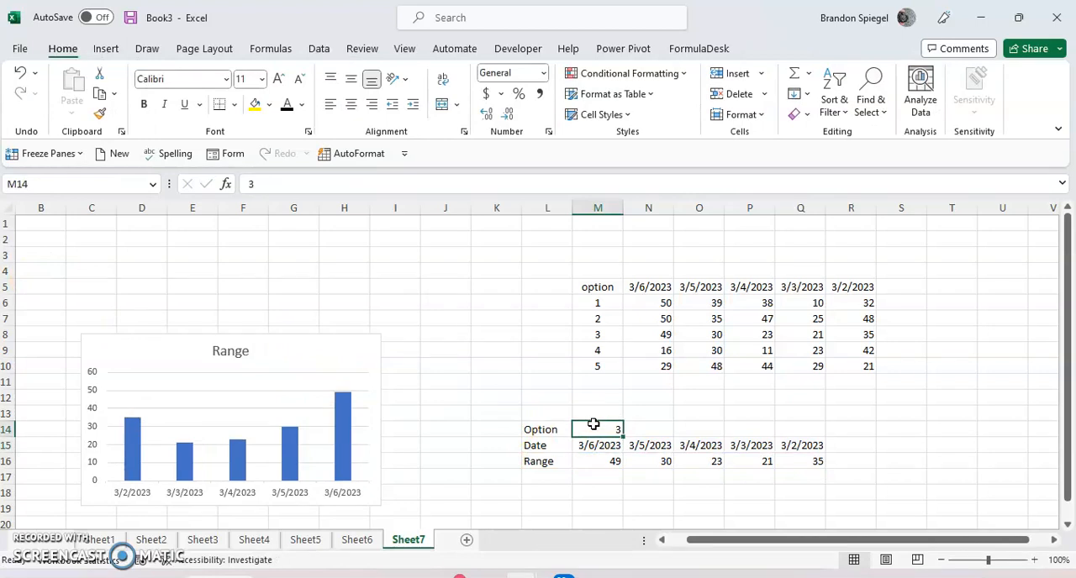
pyautogui.write('1')
pyautogui.press('Return')
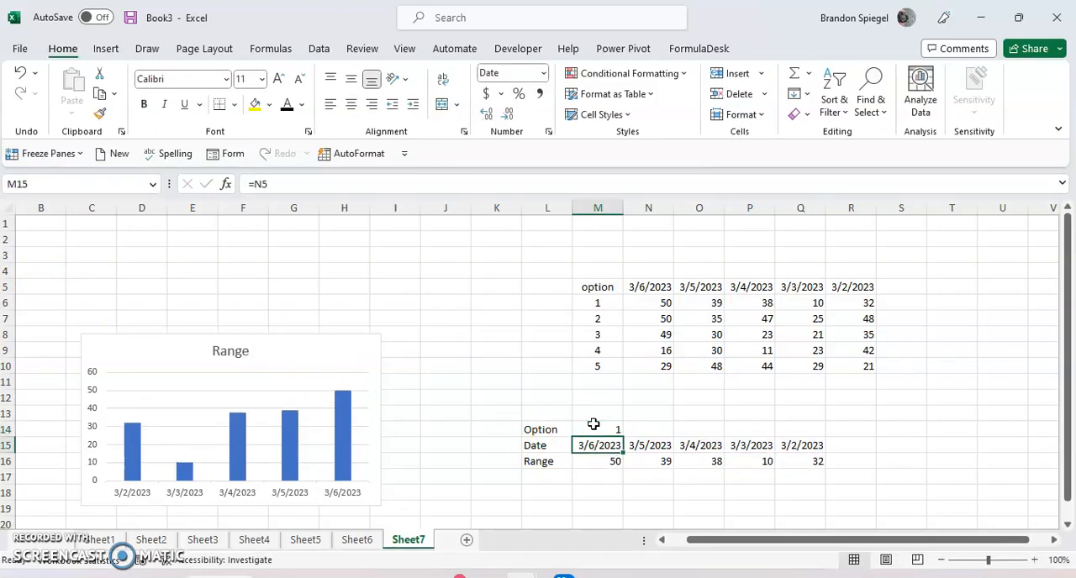
# Draw an Option Button form control from the Developer controls near cell C2
pyautogui.click(383, 269)
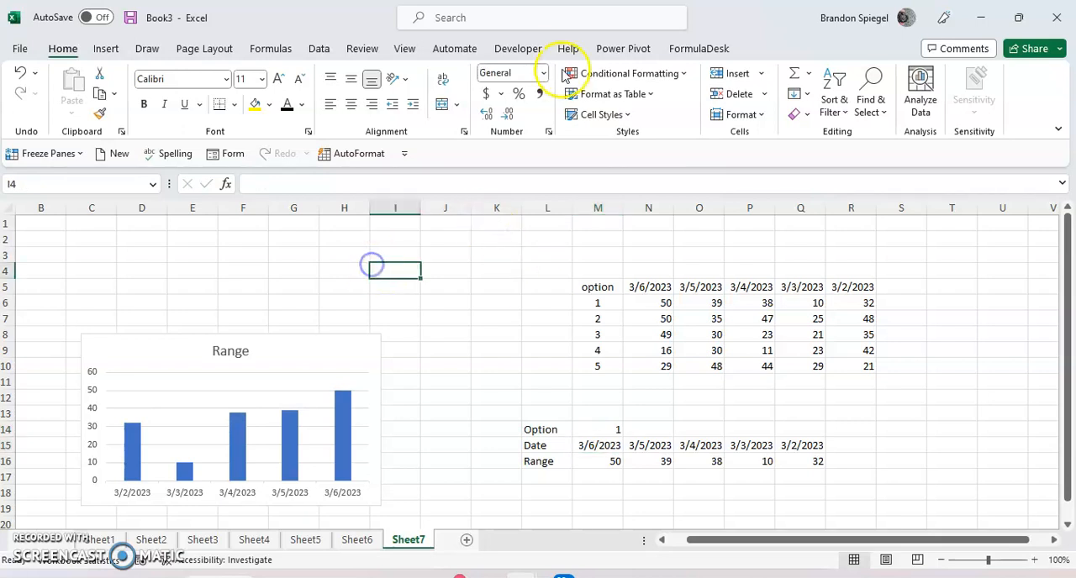
pyautogui.click(519, 48)
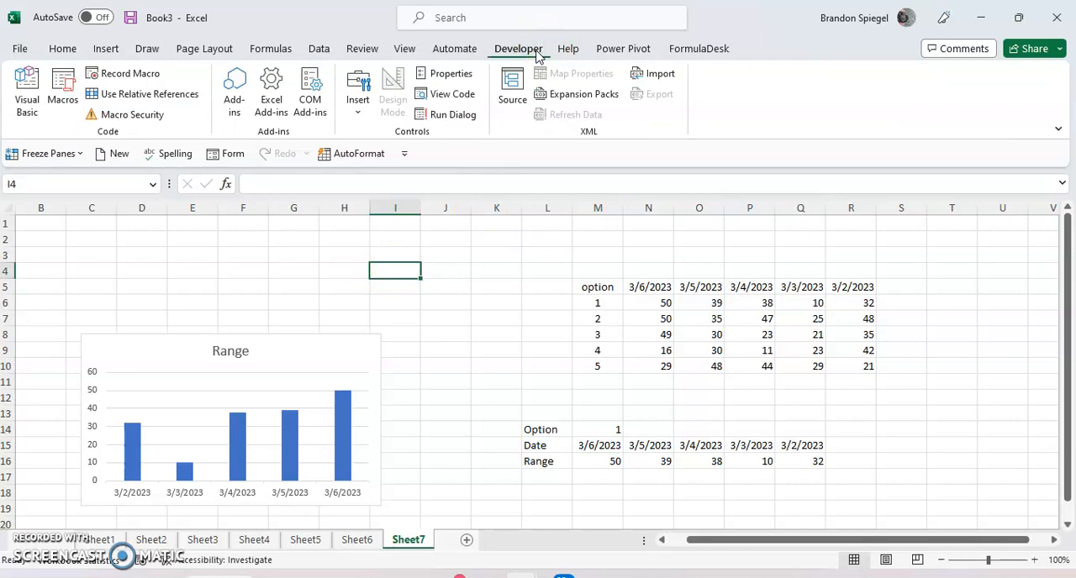
pyautogui.click(357, 111)
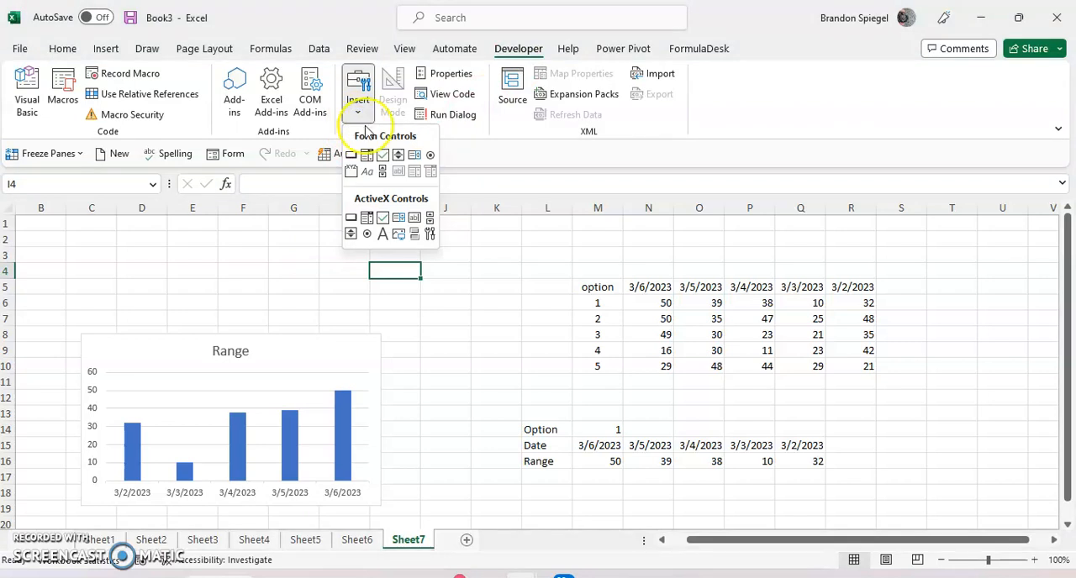
pyautogui.click(430, 157)
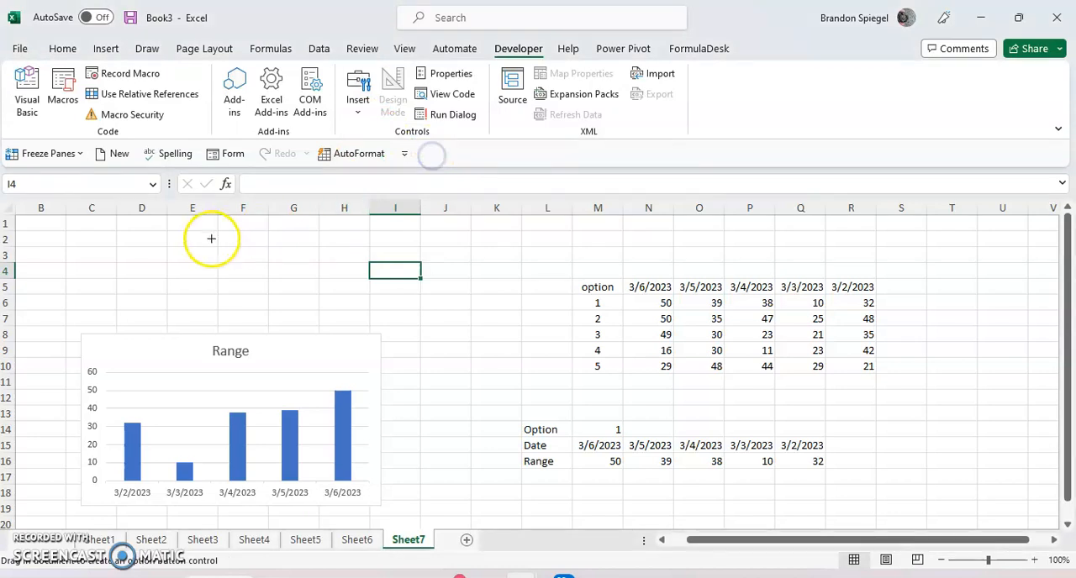
pyautogui.moveTo(88, 233); pyautogui.dragTo(88, 233)
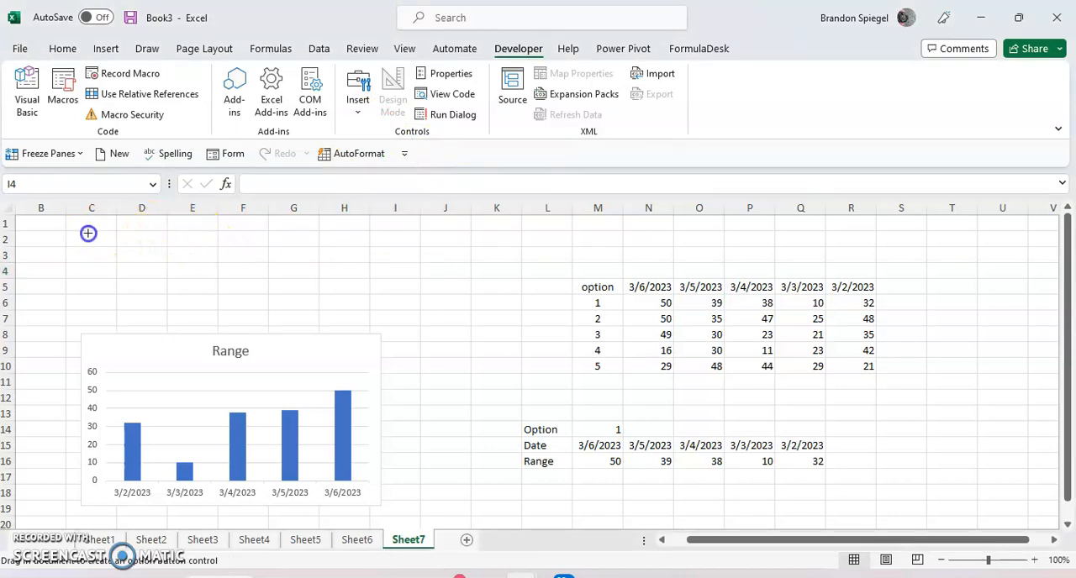
pyautogui.moveTo(192, 245); pyautogui.dragTo(192, 245)
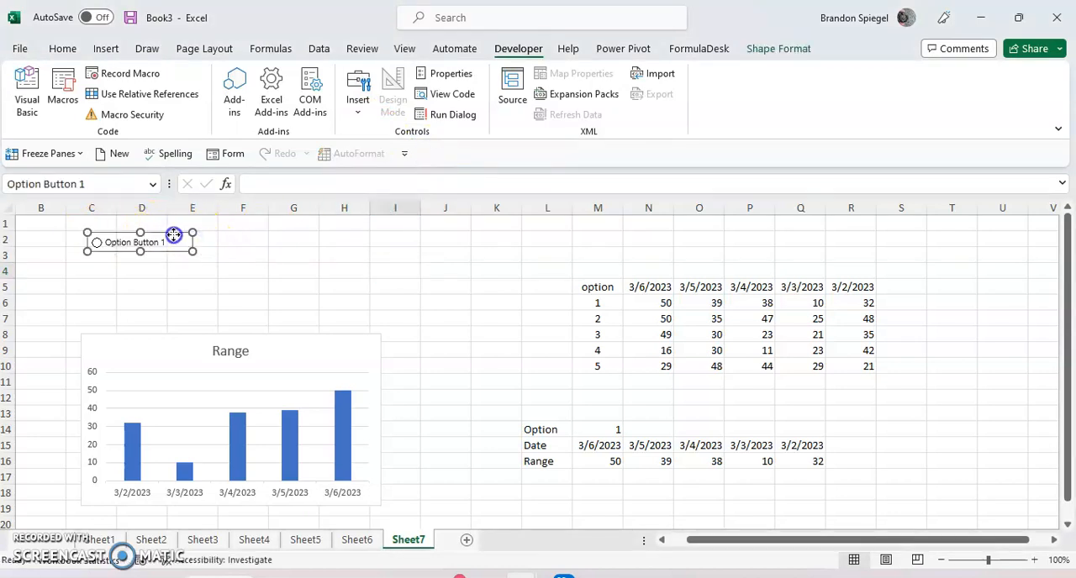
# Duplicate the option button at C4, move the chart down below the buttons, and copy a button
pyautogui.click(100, 264)
pyautogui.hotkey('ctrl', 'v')
pyautogui.click(287, 387)
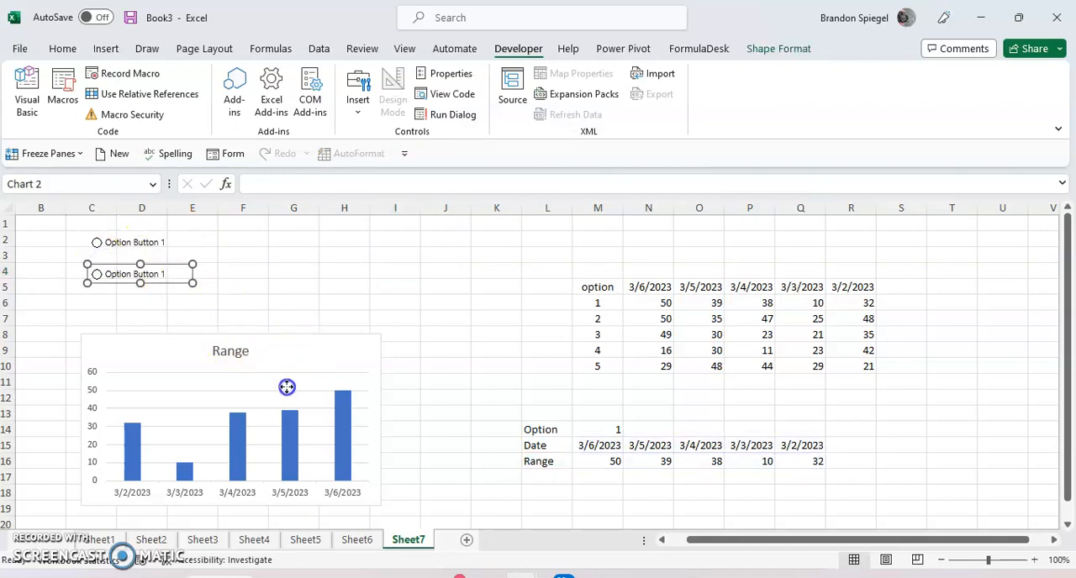
pyautogui.moveTo(286, 387); pyautogui.dragTo(273, 415)
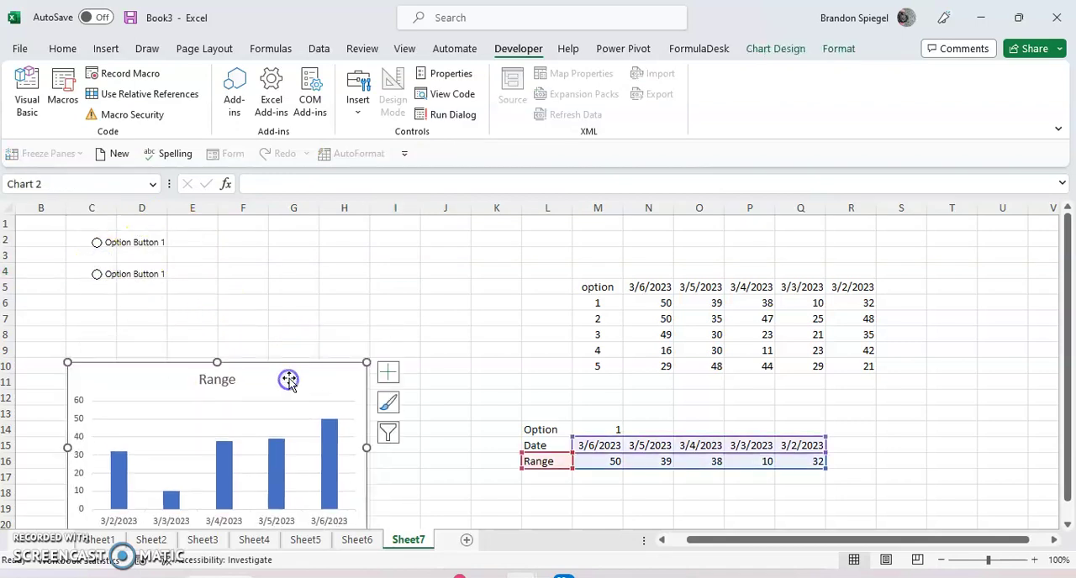
pyautogui.click(165, 280)
pyautogui.rightClick(134, 274)
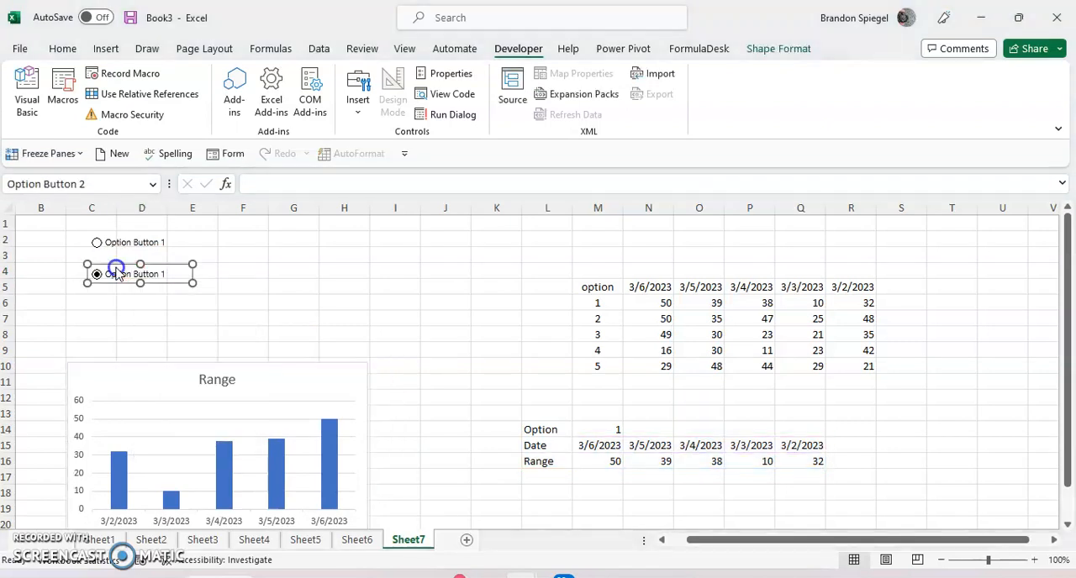
pyautogui.hotkey('ctrl', 'c')
# Paste option buttons at E2, E4 and G3, nudging the fifth up beside the others
pyautogui.click(192, 242)
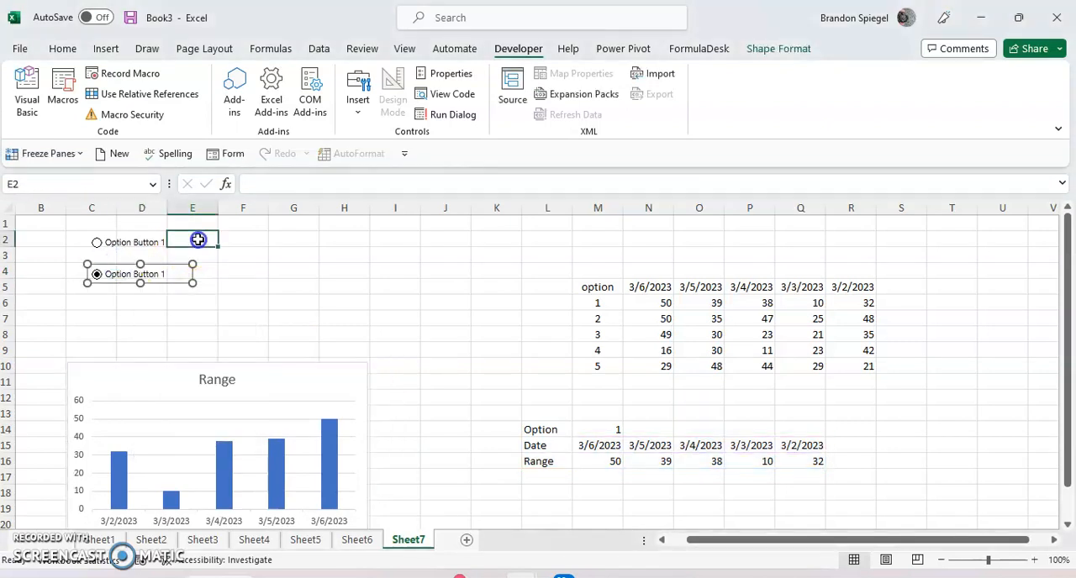
pyautogui.hotkey('ctrl', 'v')
pyautogui.click(198, 274)
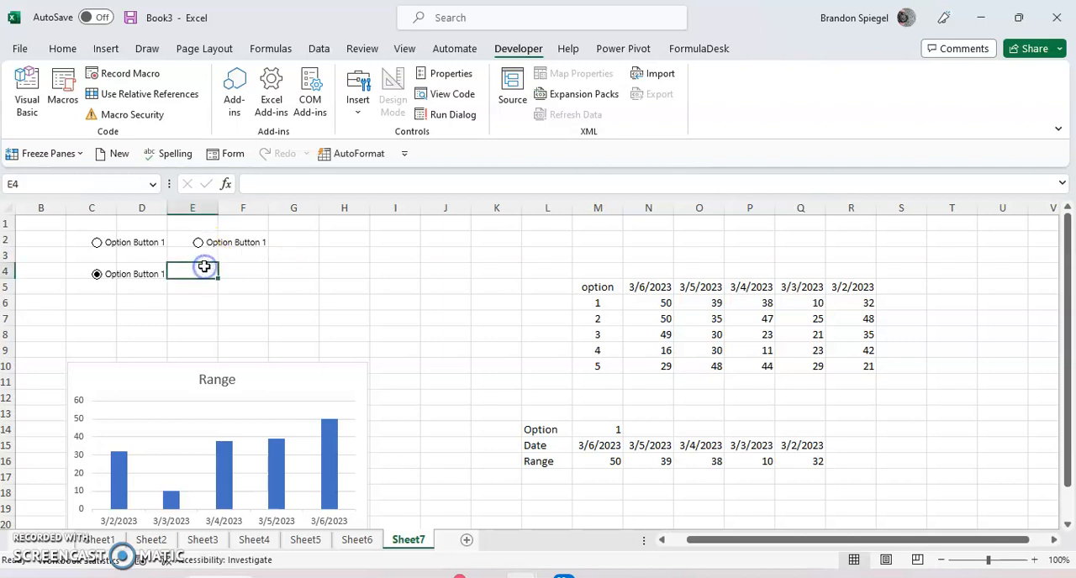
pyautogui.hotkey('ctrl', 'v')
pyautogui.click(304, 250)
pyautogui.hotkey('ctrl', 'v')
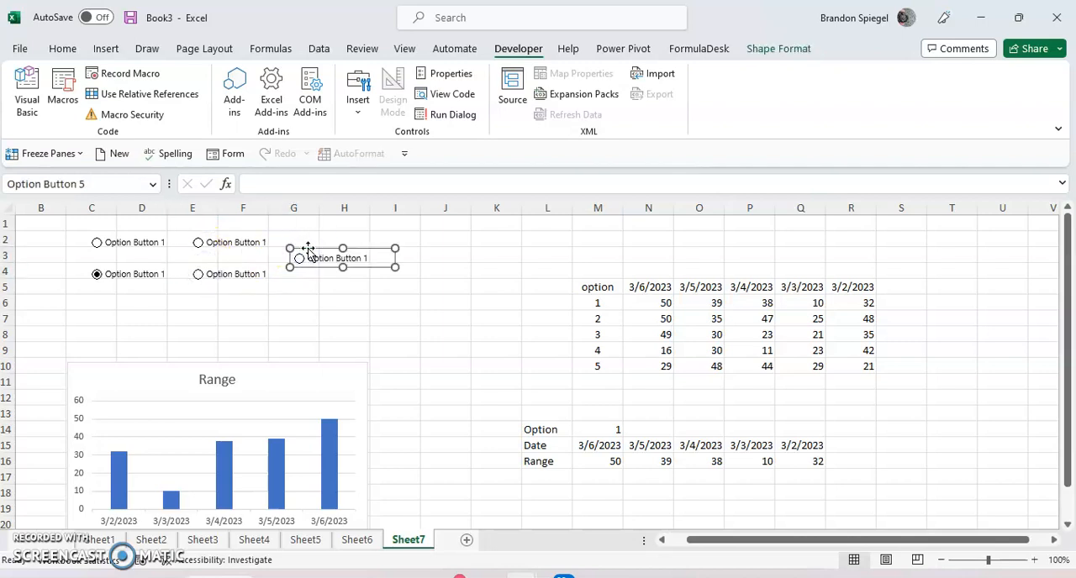
pyautogui.moveTo(309, 249); pyautogui.dragTo(305, 243)
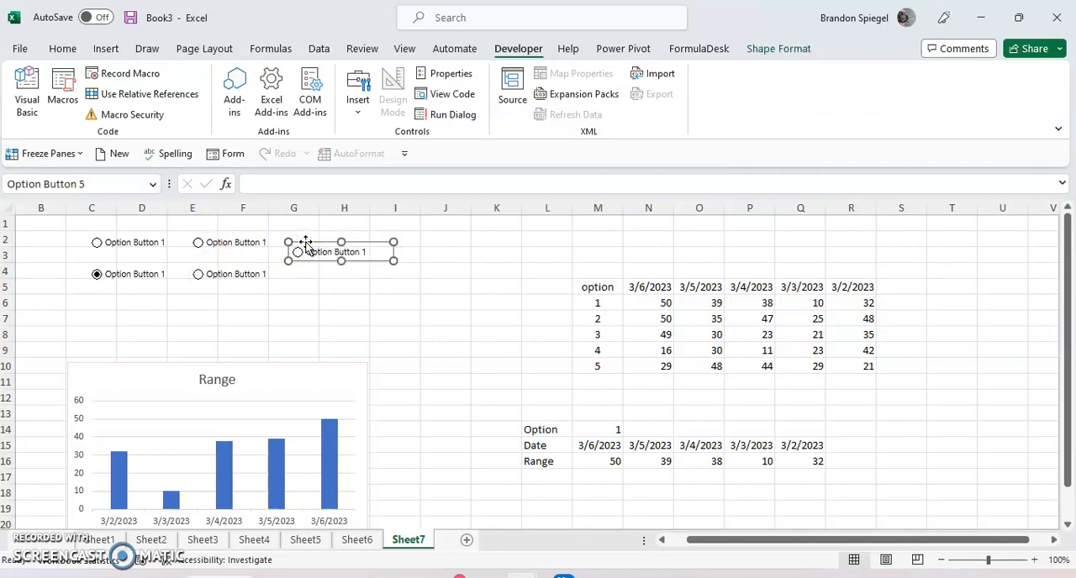
# Test choosing a different option button and return focus to the worksheet
pyautogui.click(197, 274)
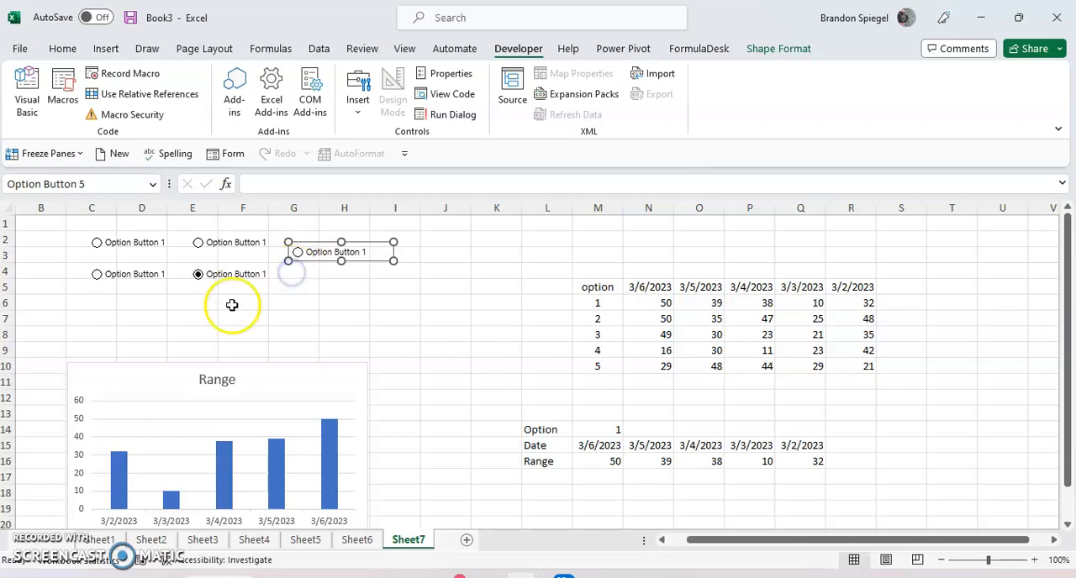
pyautogui.click(38, 542)
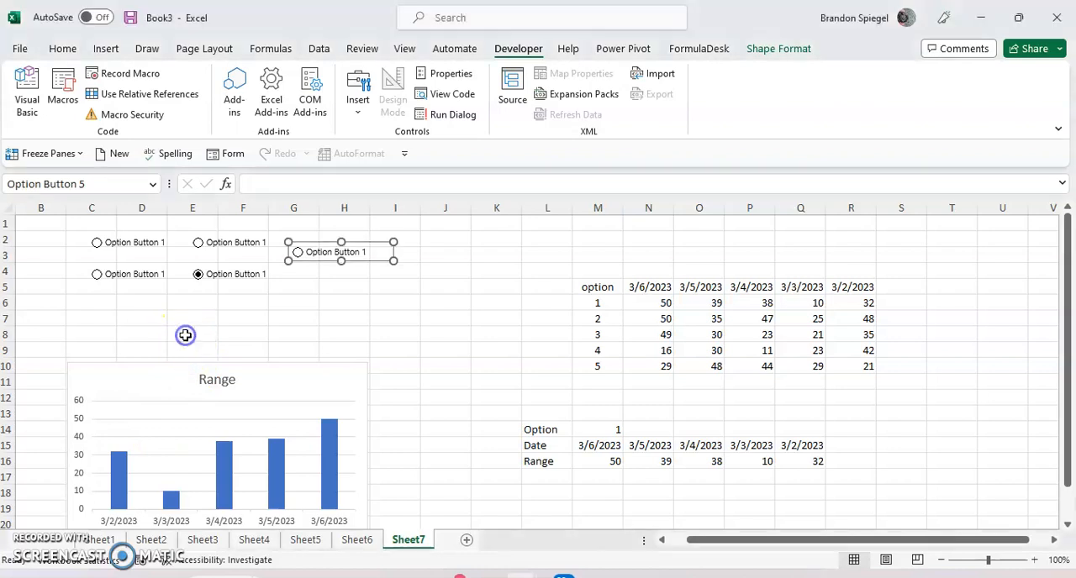
pyautogui.click(167, 313)
# Bring up the lower-left option button's Format Control settings, closing a first attempt unchanged
pyautogui.rightClick(139, 270)
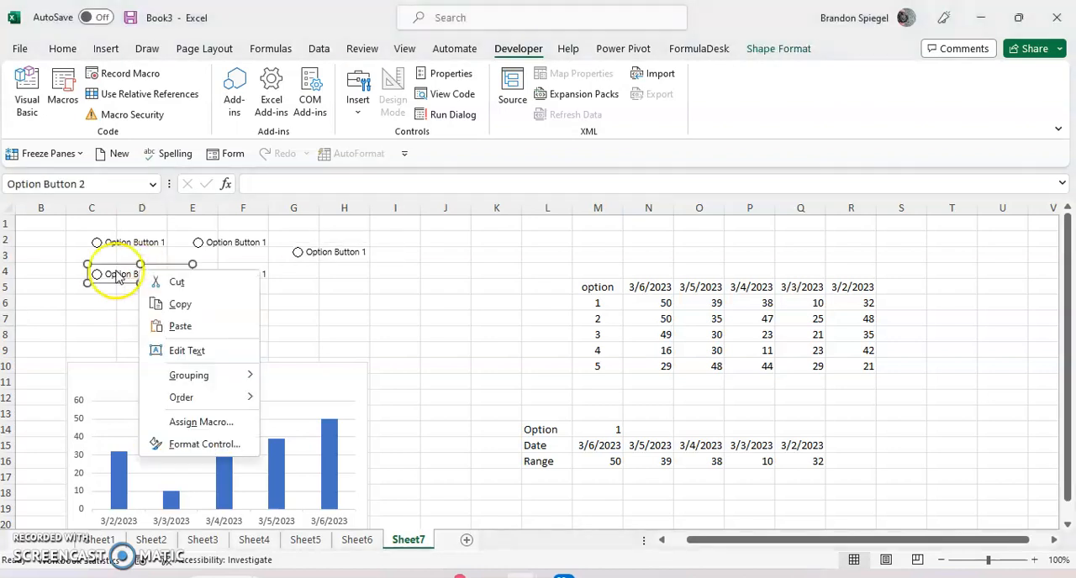
pyautogui.click(106, 301)
pyautogui.click(145, 300)
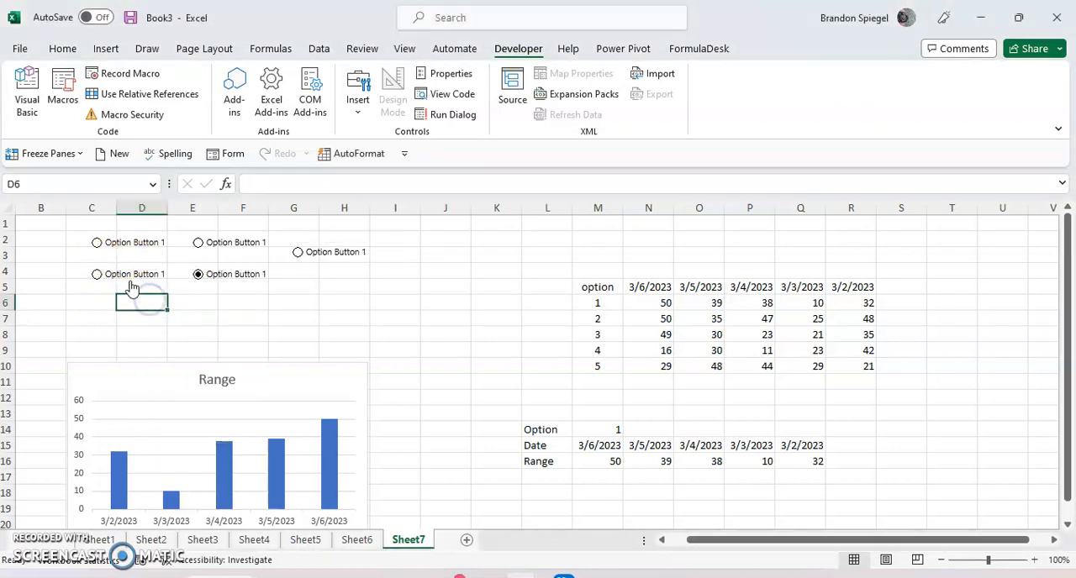
pyautogui.rightClick(131, 277)
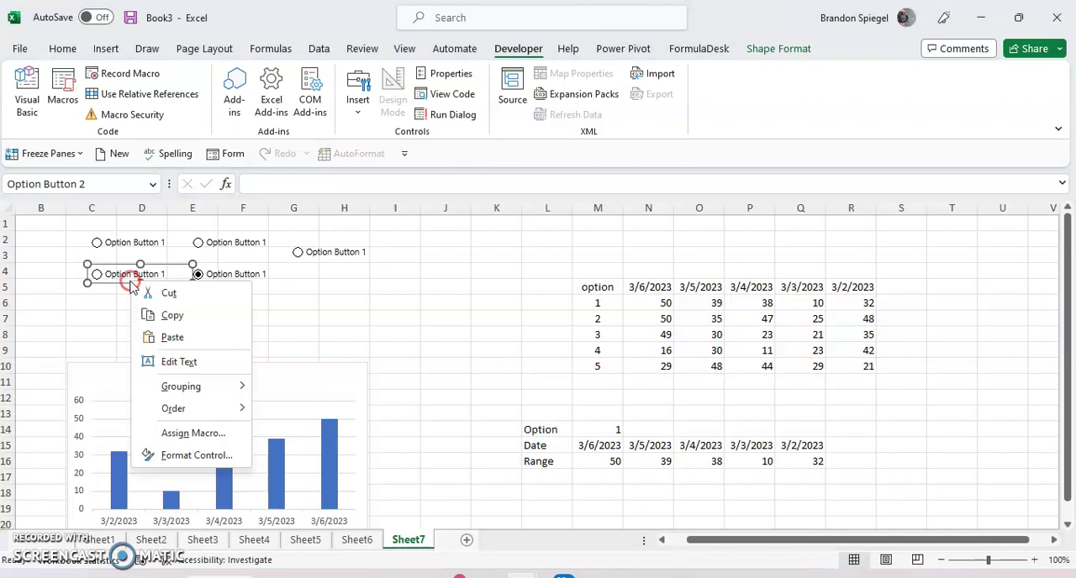
pyautogui.click(197, 456)
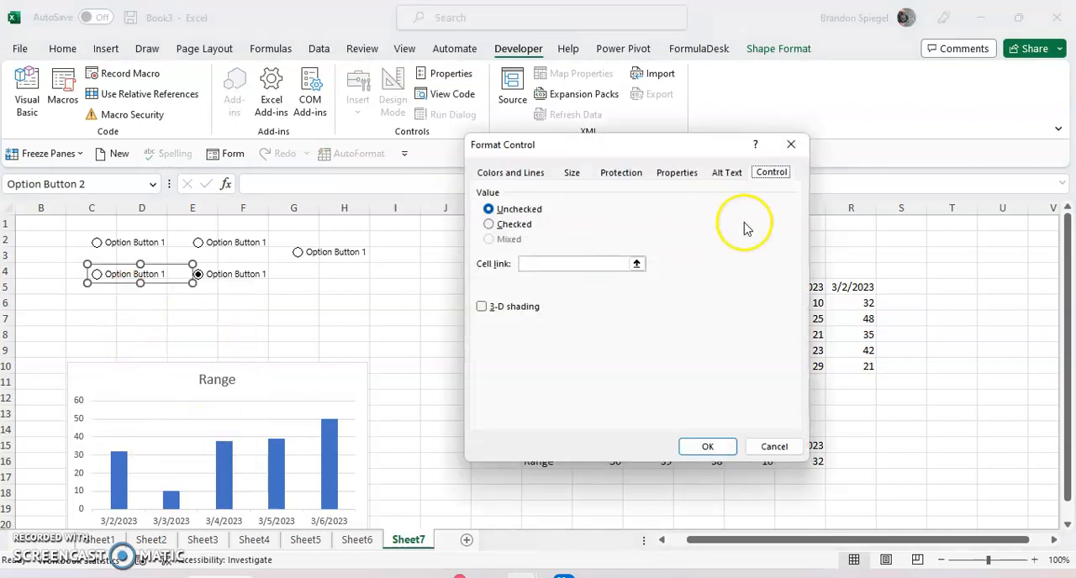
pyautogui.click(791, 145)
pyautogui.click(243, 303)
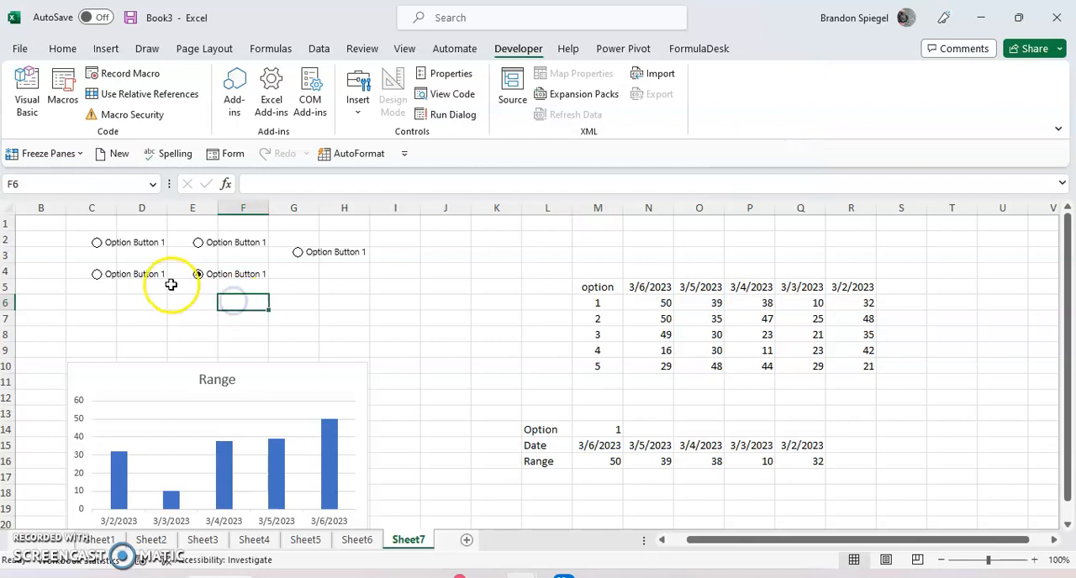
# On the Control page, set the option button's Cell link to the Option cell $M$14
pyautogui.rightClick(141, 274)
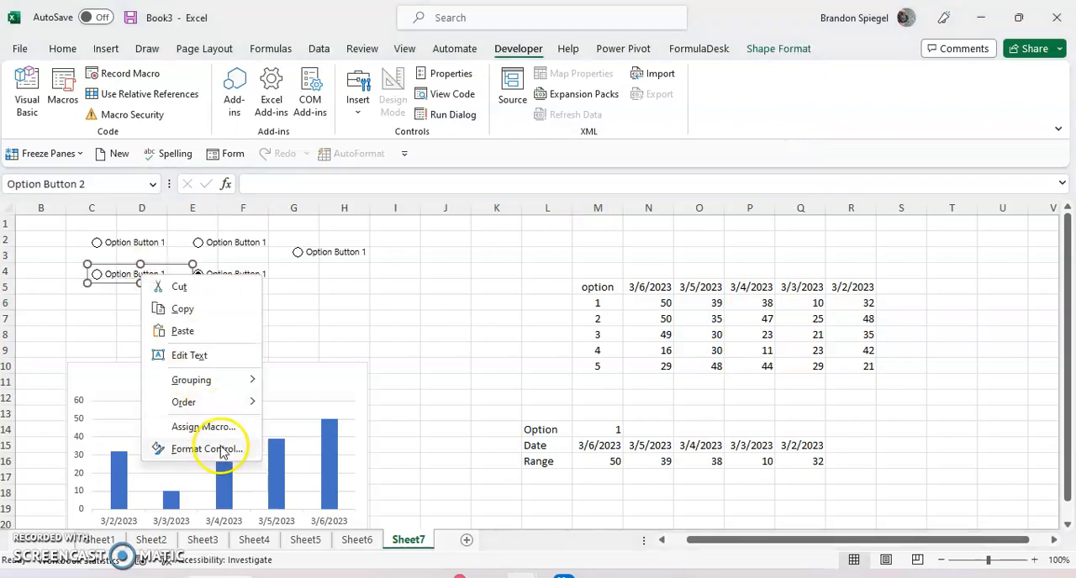
pyautogui.click(206, 449)
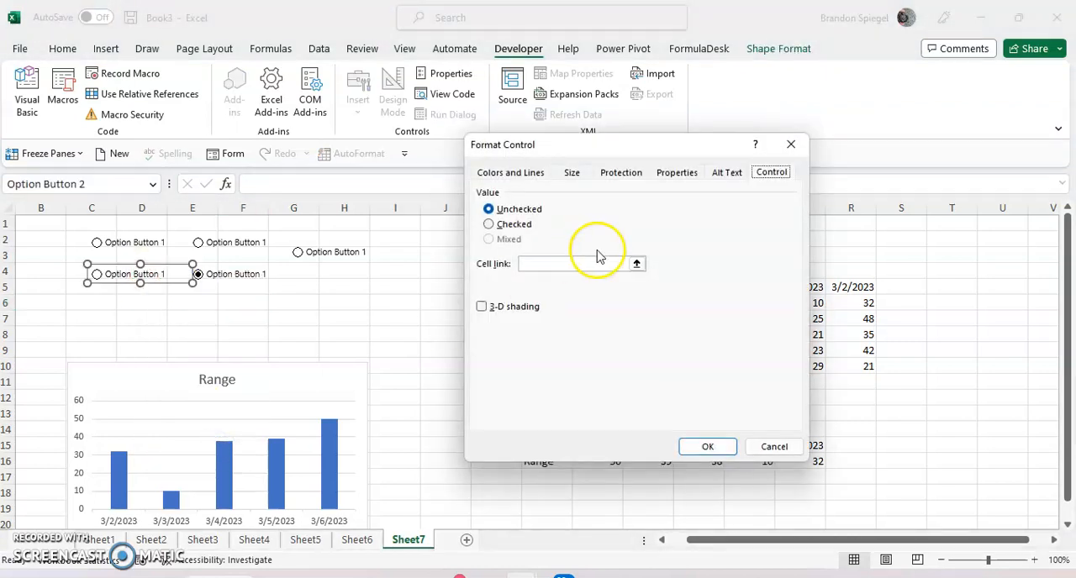
pyautogui.click(677, 172)
pyautogui.click(726, 172)
pyautogui.click(767, 173)
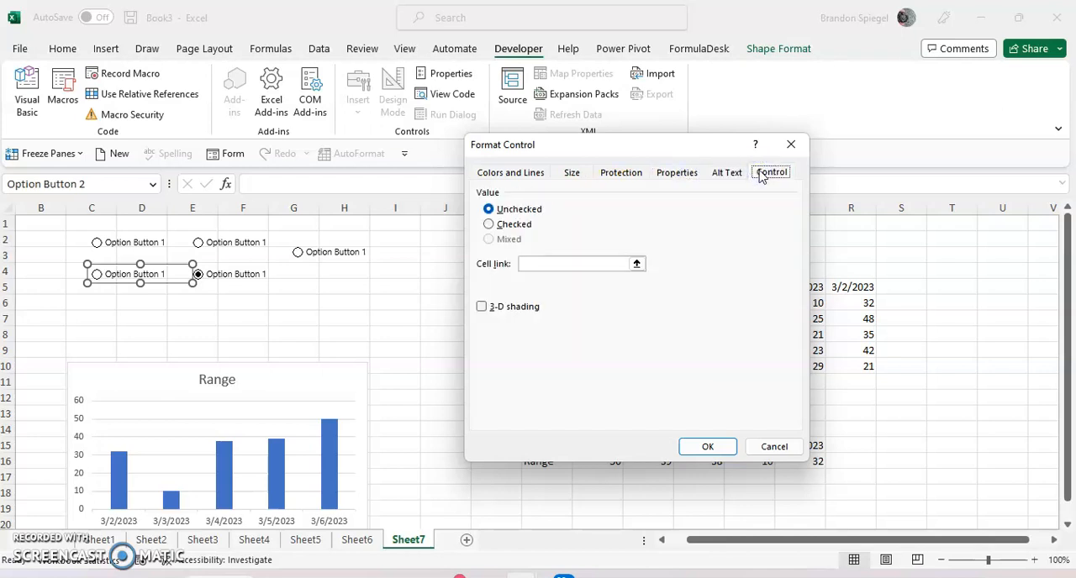
pyautogui.click(588, 263)
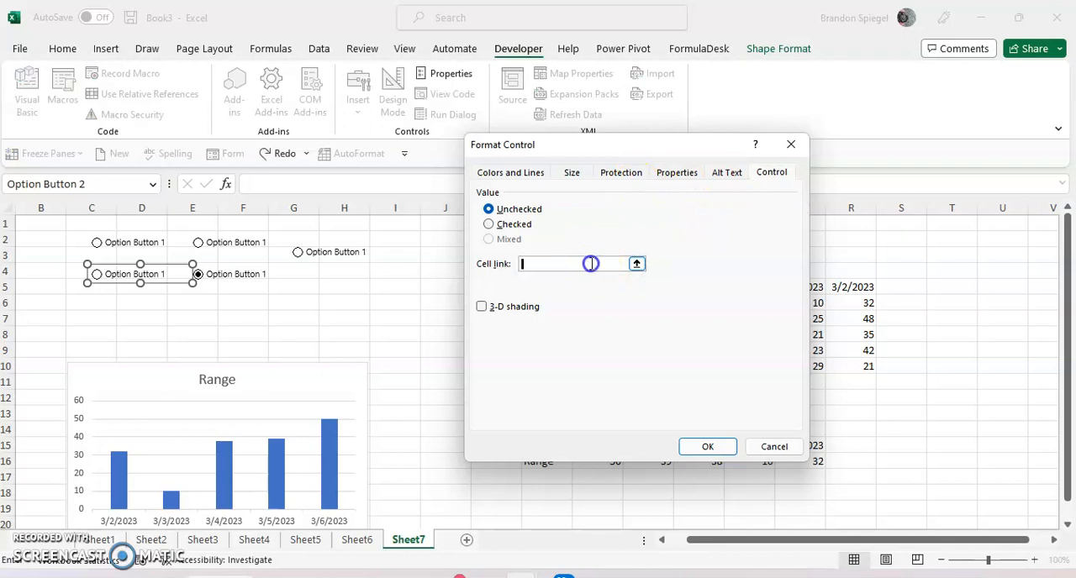
pyautogui.moveTo(580, 150); pyautogui.dragTo(229, 158)
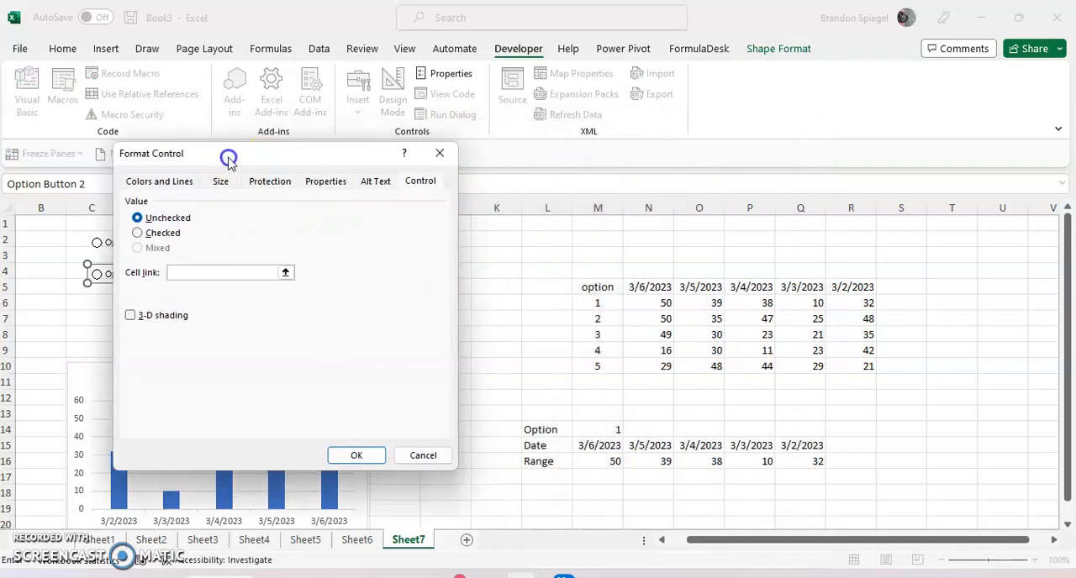
pyautogui.click(598, 429)
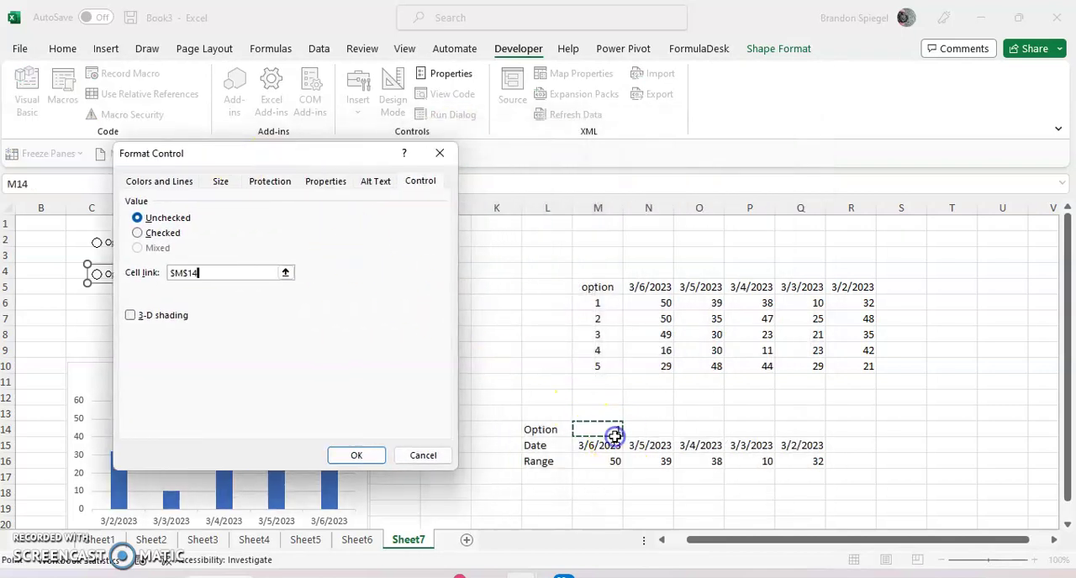
# Confirm the link and choose options 3, 5, 2 and 4, watching M14 and the chart update
pyautogui.click(354, 456)
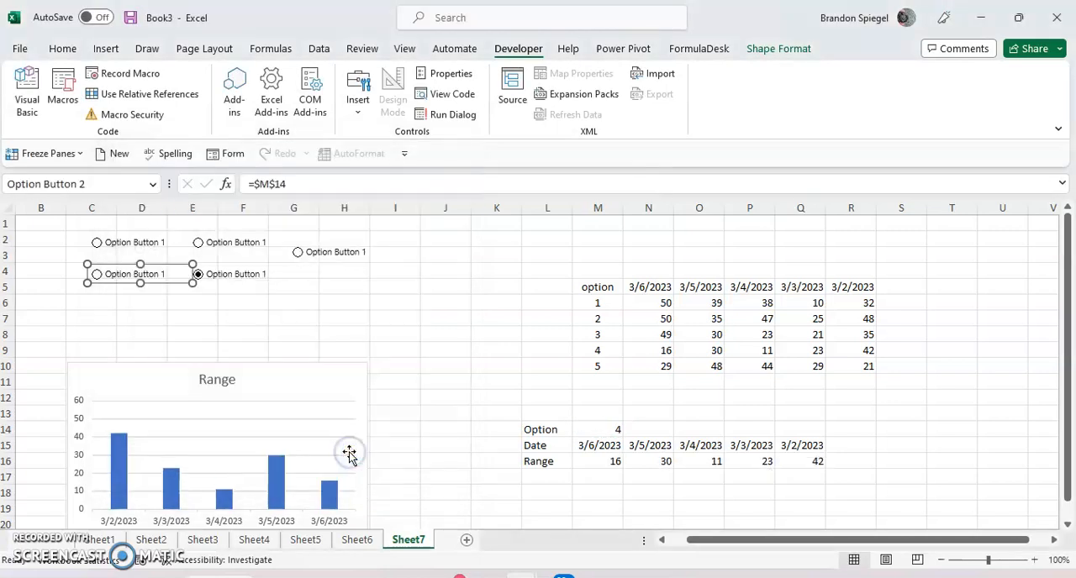
pyautogui.click(225, 317)
pyautogui.click(197, 242)
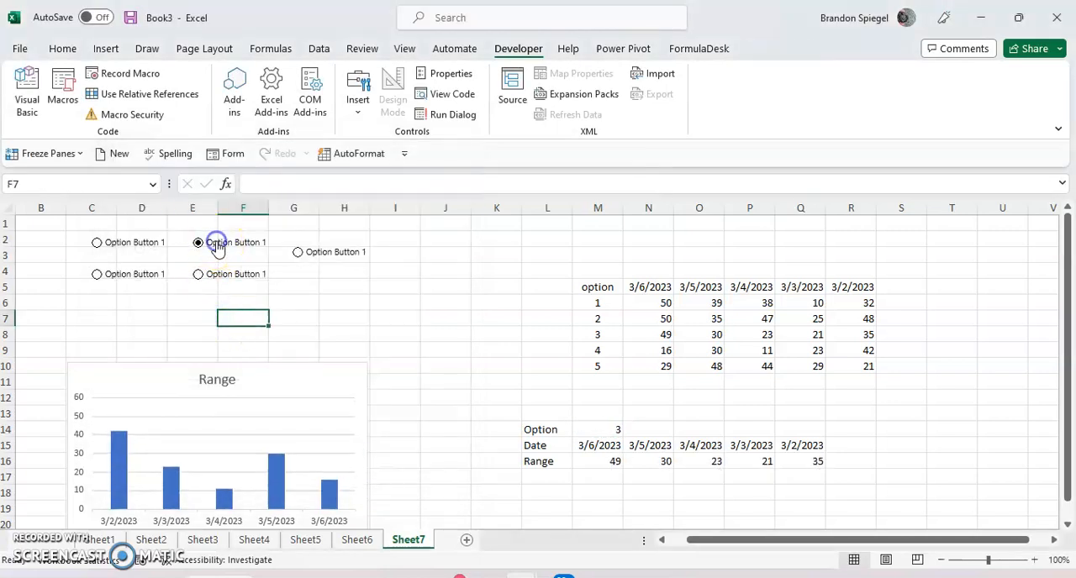
pyautogui.click(298, 252)
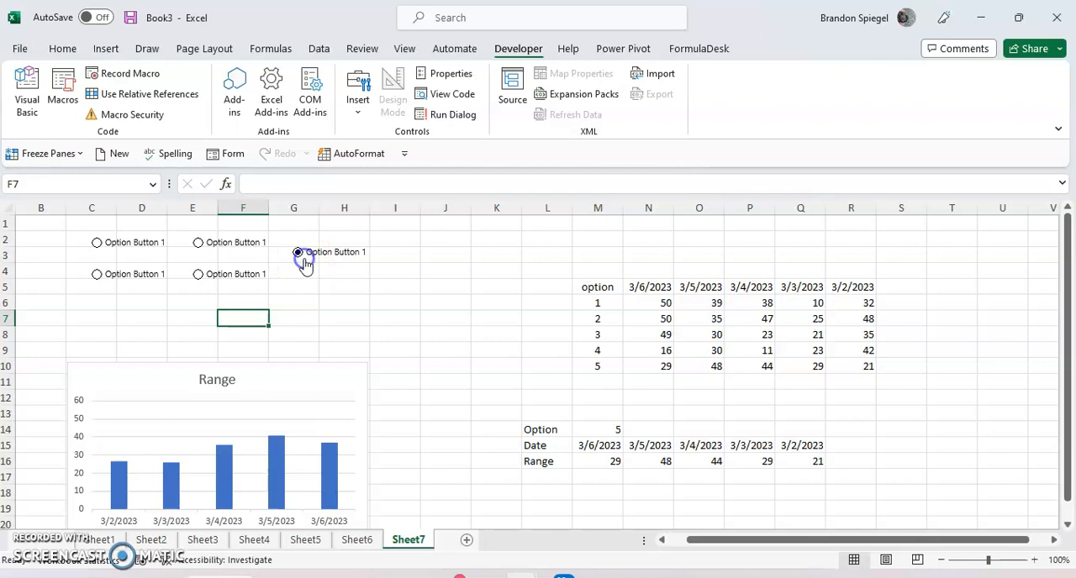
pyautogui.click(614, 432)
pyautogui.hotkey('shift', 'Left')
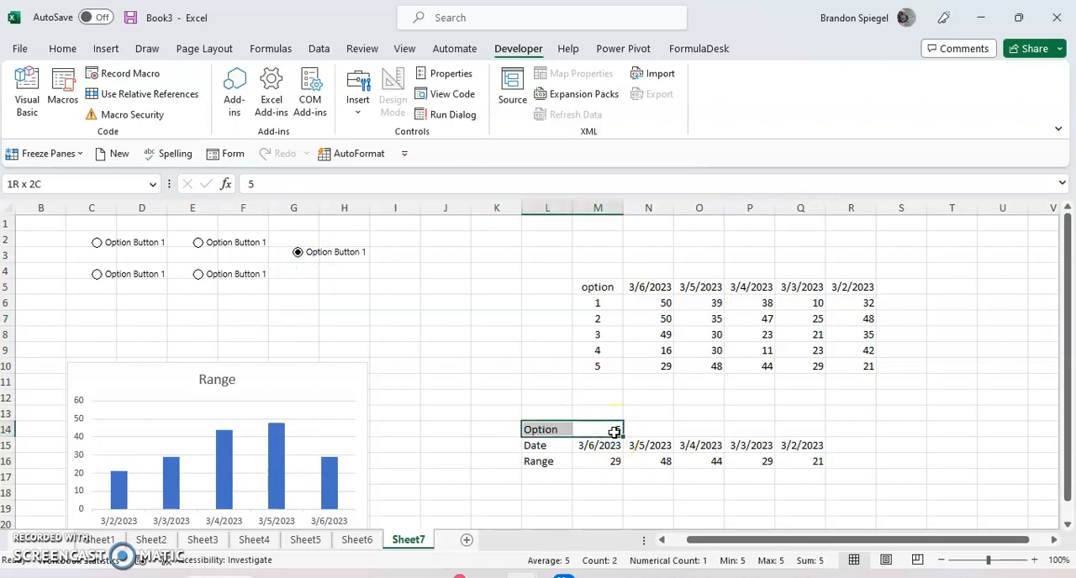
pyautogui.click(615, 431)
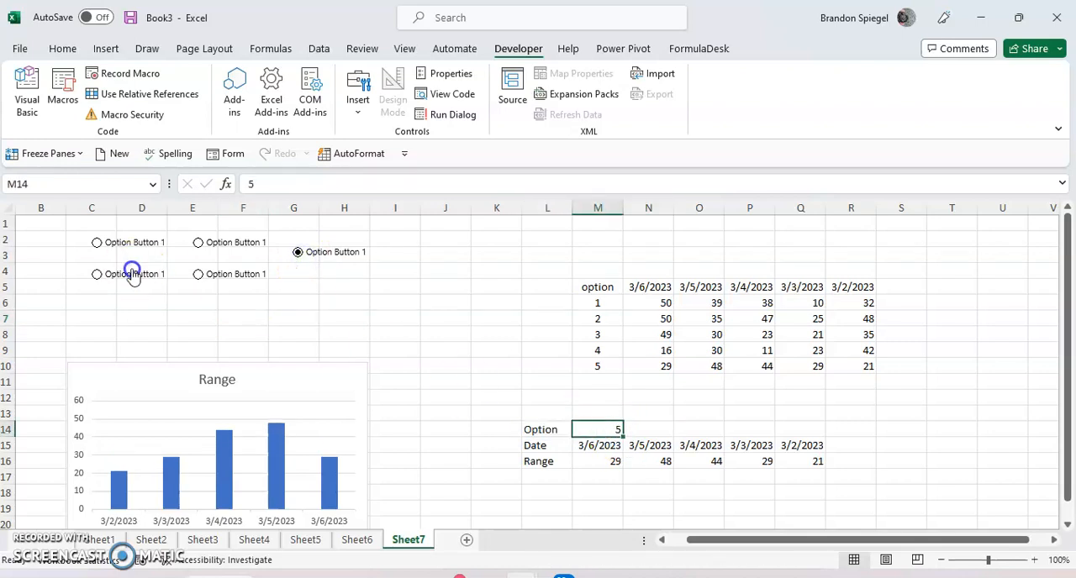
pyautogui.click(96, 274)
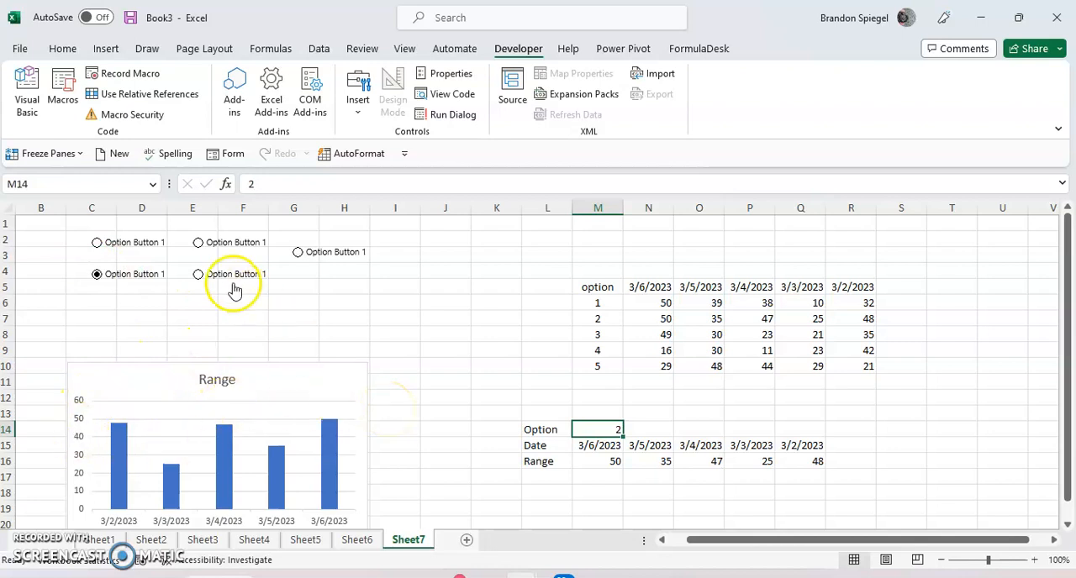
pyautogui.click(198, 274)
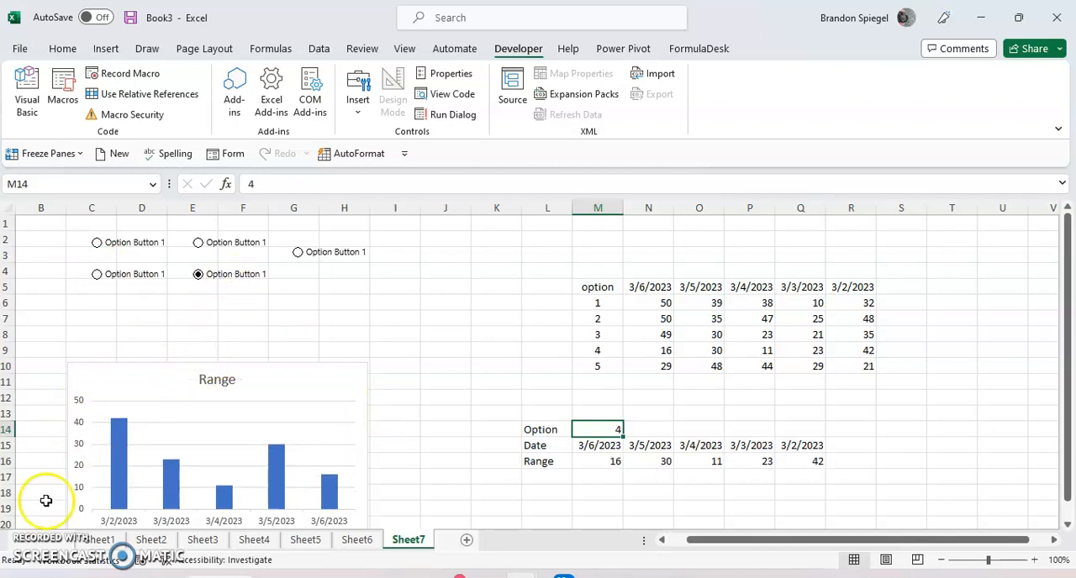
# Try options 3 and 2 again, then move the chart up closer to the buttons
pyautogui.click(42, 542)
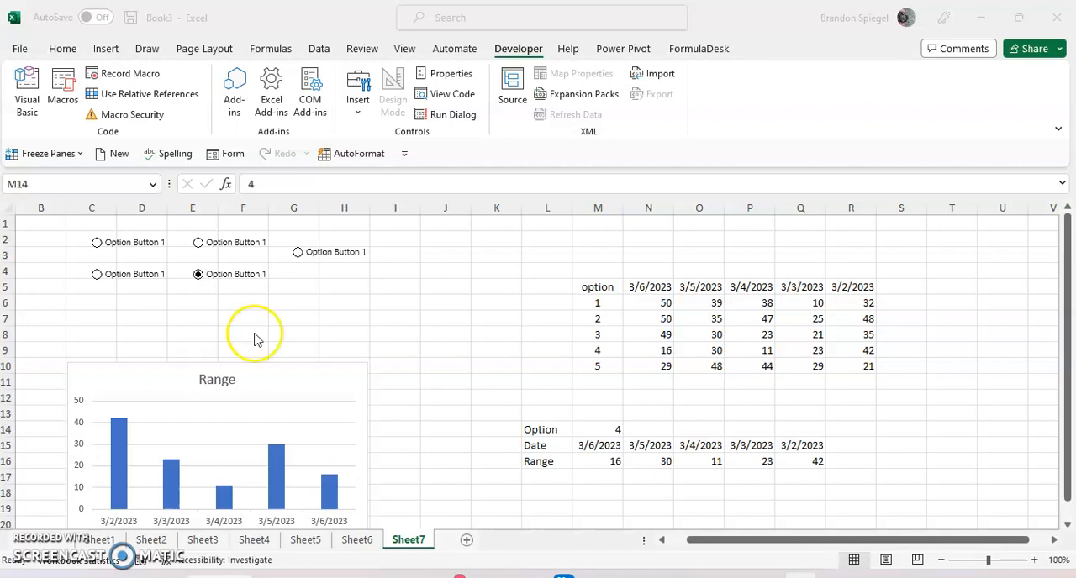
pyautogui.click(298, 252)
pyautogui.click(244, 243)
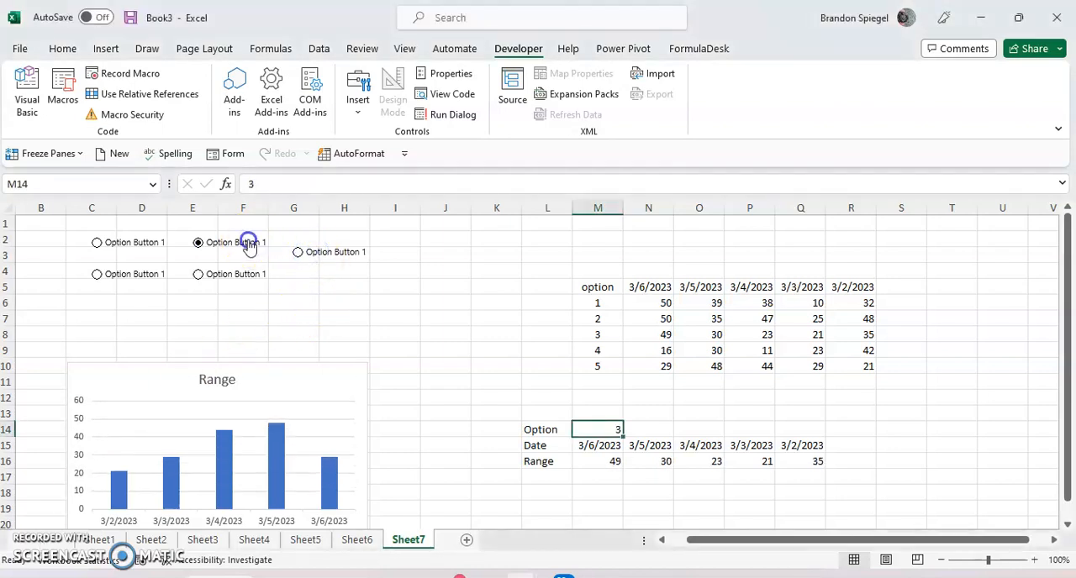
pyautogui.click(130, 274)
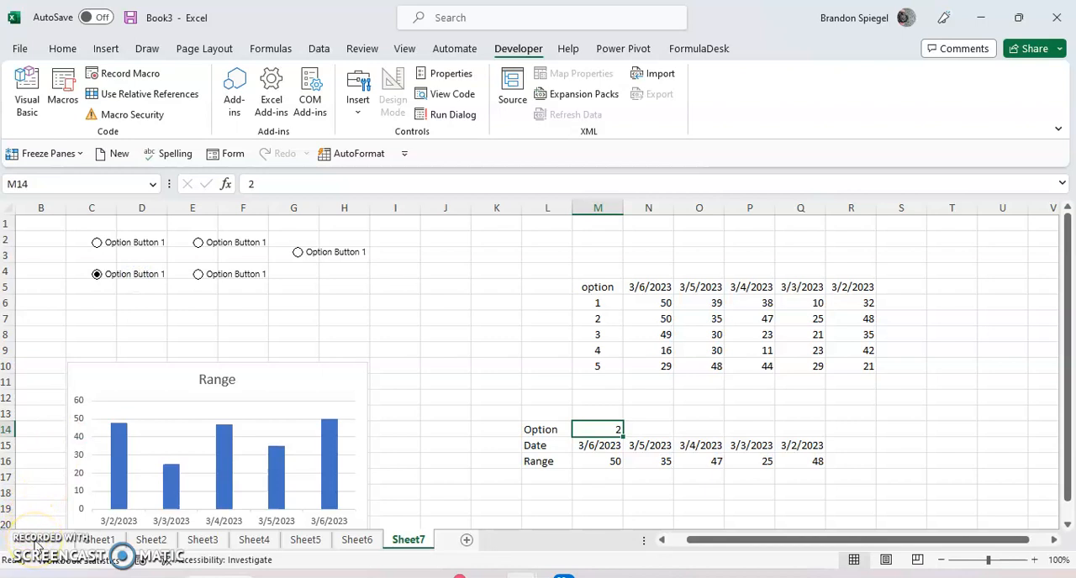
pyautogui.click(122, 412)
pyautogui.click(109, 348)
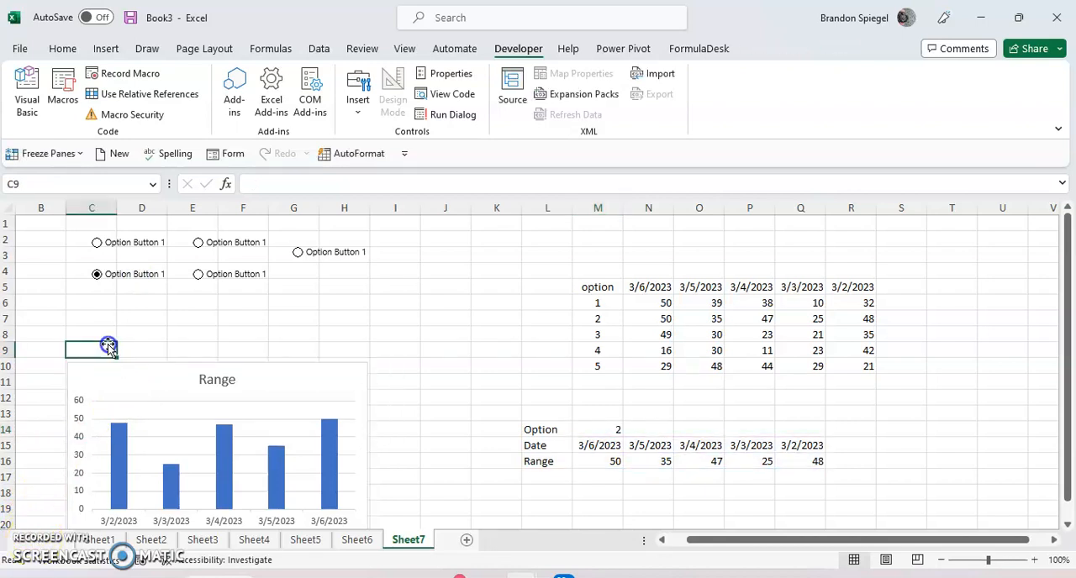
pyautogui.moveTo(130, 380); pyautogui.dragTo(136, 315)
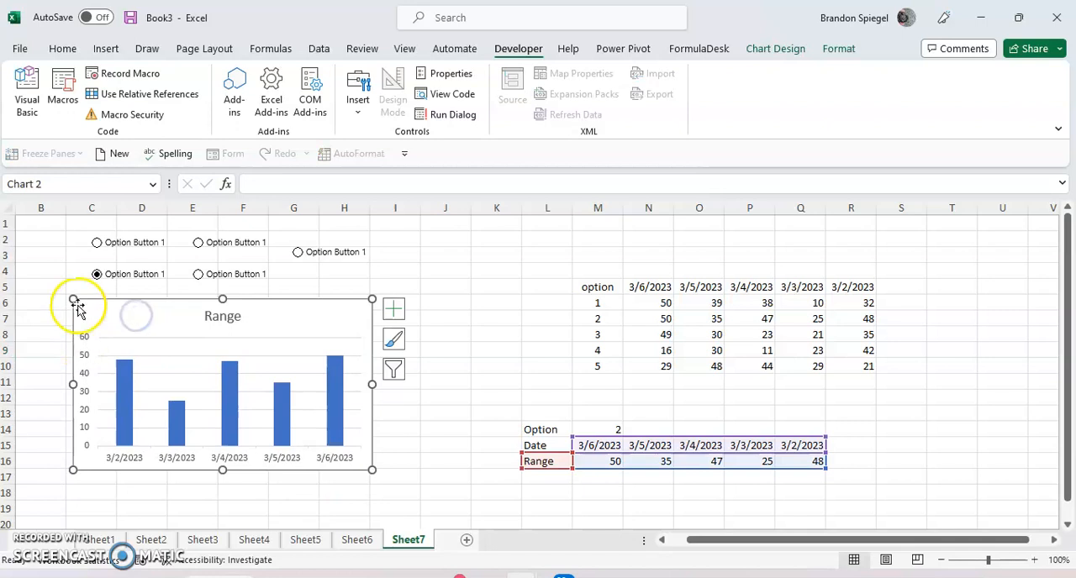
# Add a blank Sheet8 and copy Sheet7's B1:I18 range with the buttons and chart
pyautogui.click(467, 539)
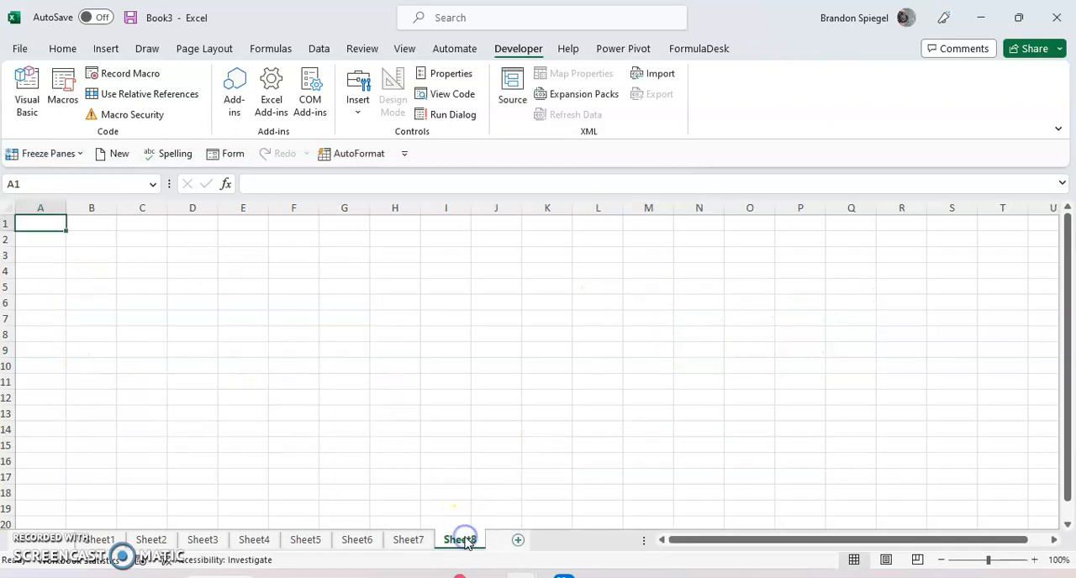
pyautogui.click(409, 540)
pyautogui.click(50, 225)
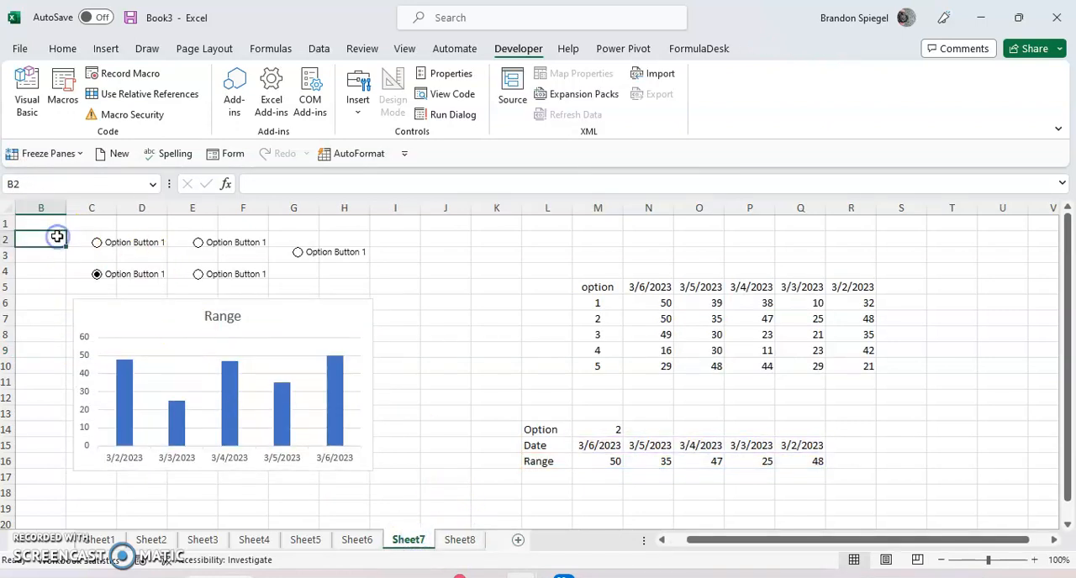
pyautogui.hotkey('shift', 'Right')
pyautogui.hotkey('shift', 'Right')
pyautogui.hotkey('shift', 'Right')
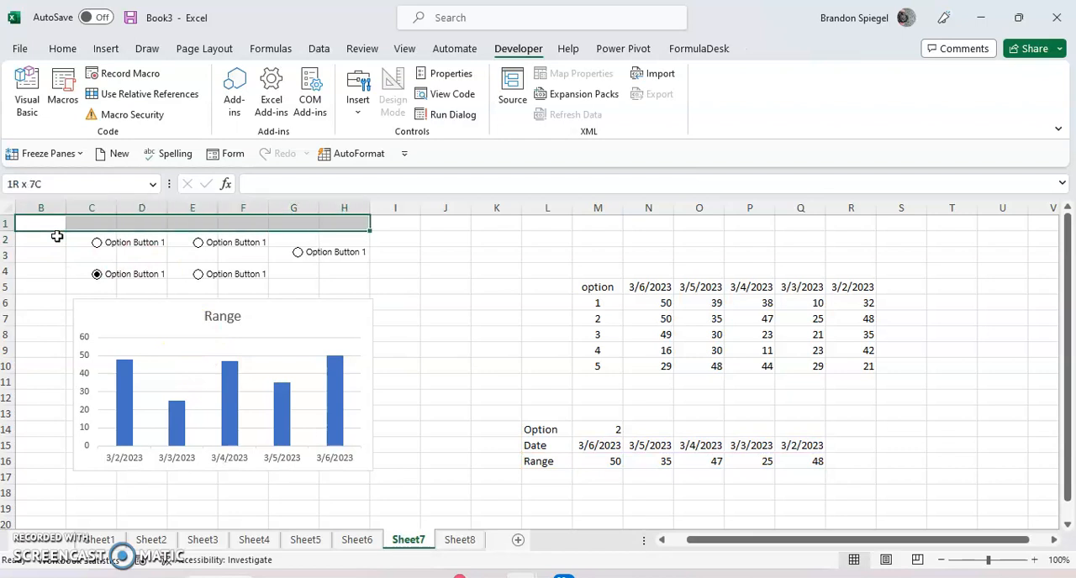
pyautogui.hotkey('shift', 'Down')
pyautogui.hotkey('shift', 'Down')
pyautogui.hotkey('shift', 'Down')
pyautogui.hotkey('shift', 'Down')
pyautogui.hotkey('shift', 'Down')
pyautogui.hotkey('shift', 'Down')
pyautogui.hotkey('shift', 'Down')
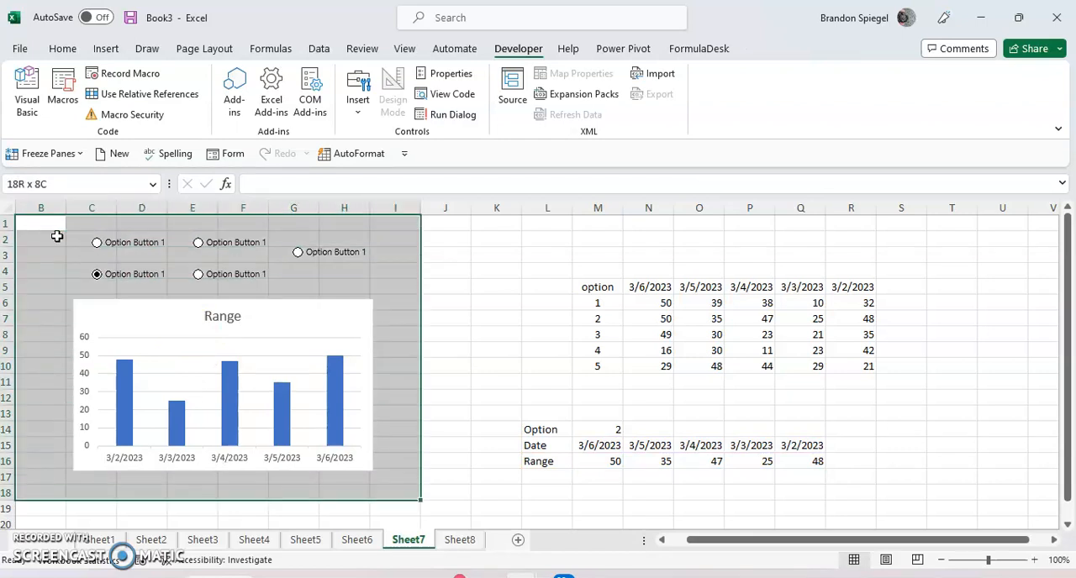
pyautogui.hotkey('ctrl', 'c')
# Paste the buttons and chart at C2 on Sheet8 and try the F5 and D5 options
pyautogui.click(459, 539)
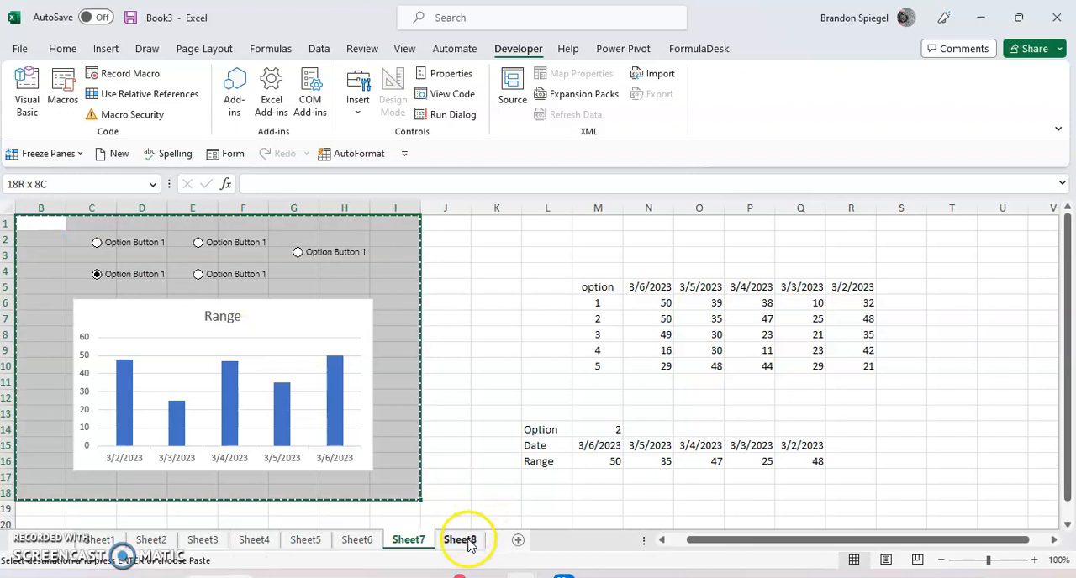
pyautogui.click(119, 243)
pyautogui.hotkey('ctrl', 'v')
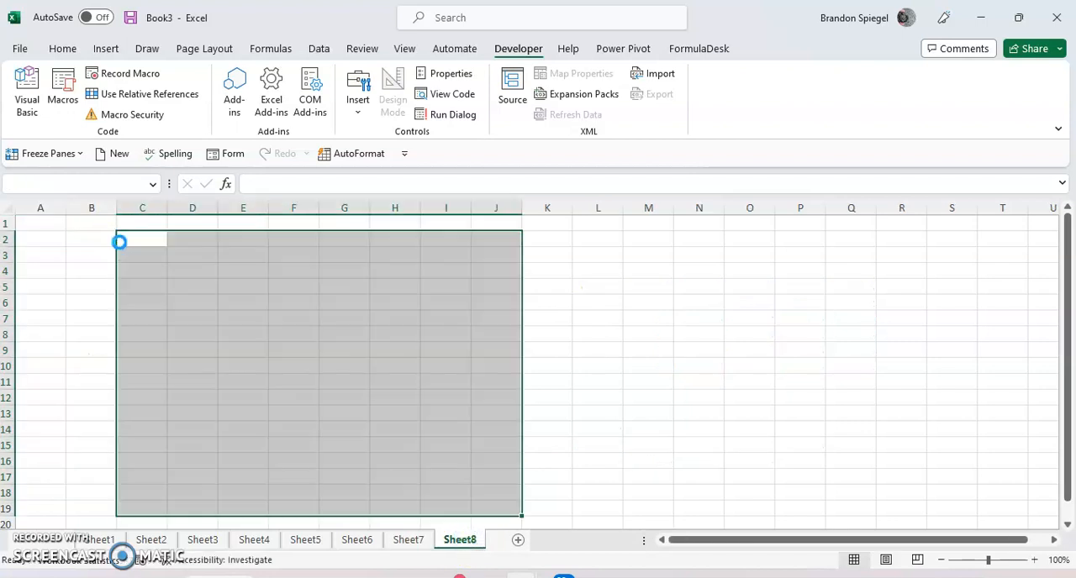
pyautogui.click(446, 303)
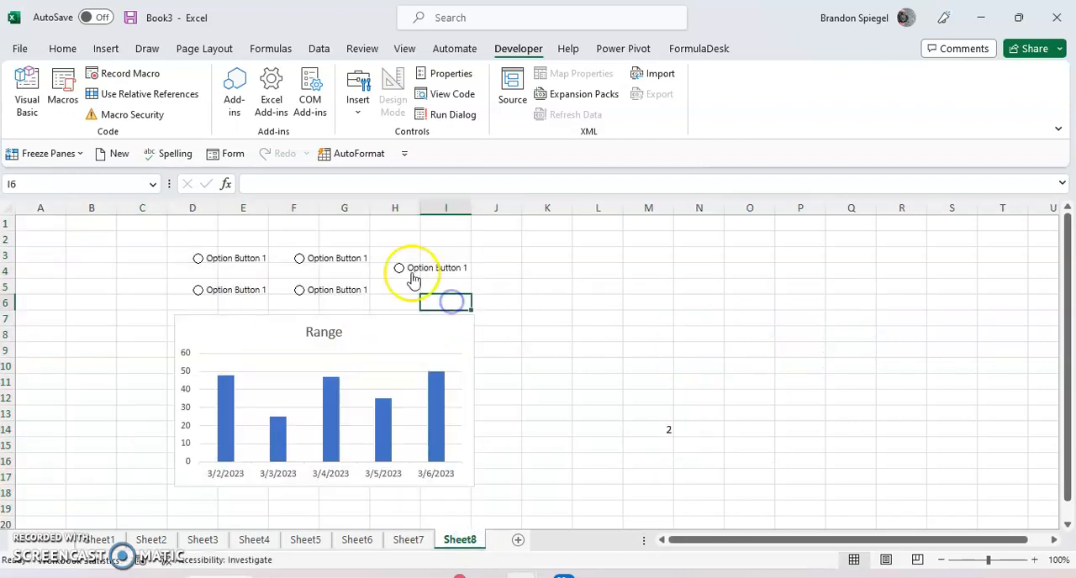
pyautogui.click(399, 267)
pyautogui.click(299, 290)
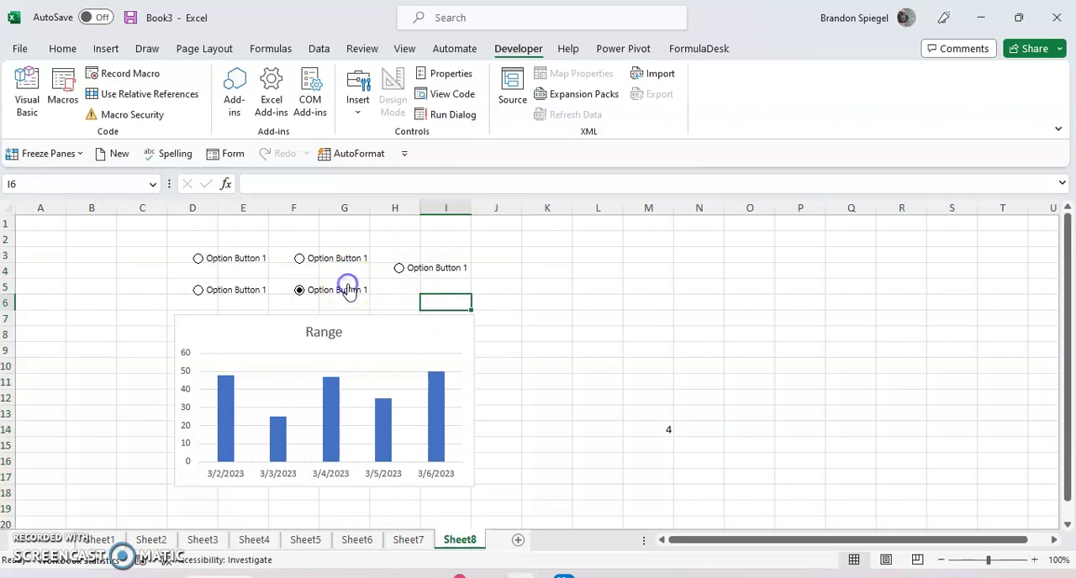
pyautogui.click(249, 291)
# Replace the D5 button's Cell link with Sheet7!$M$14 and check M14's value
pyautogui.rightClick(233, 296)
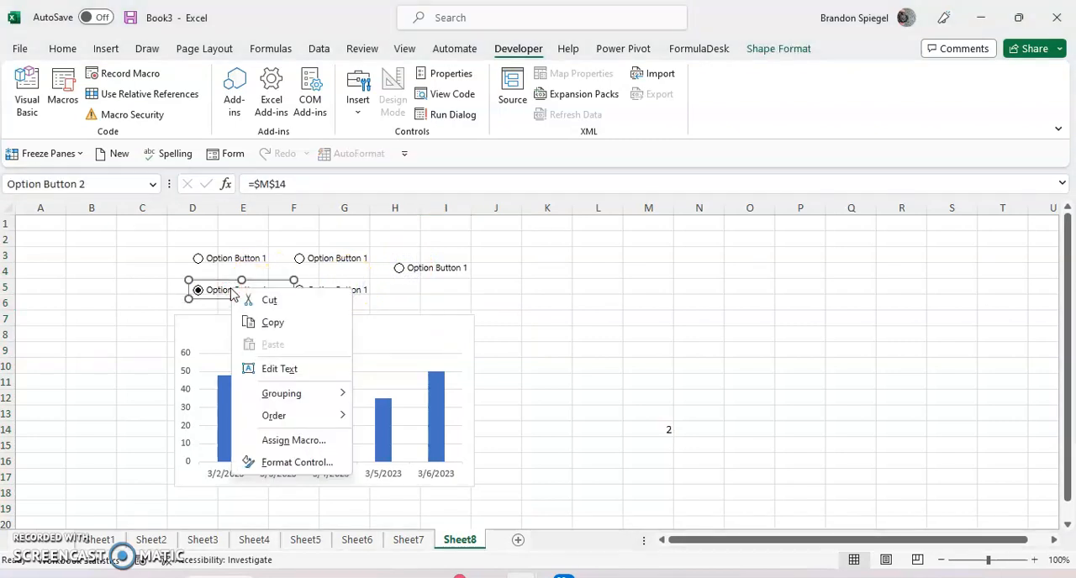
pyautogui.click(297, 463)
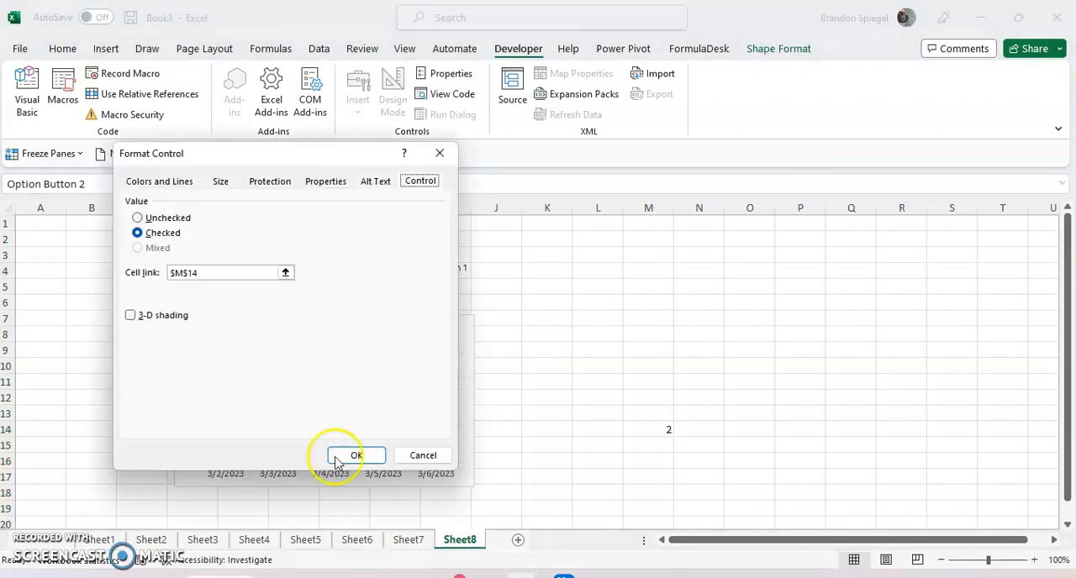
pyautogui.doubleClick(238, 272)
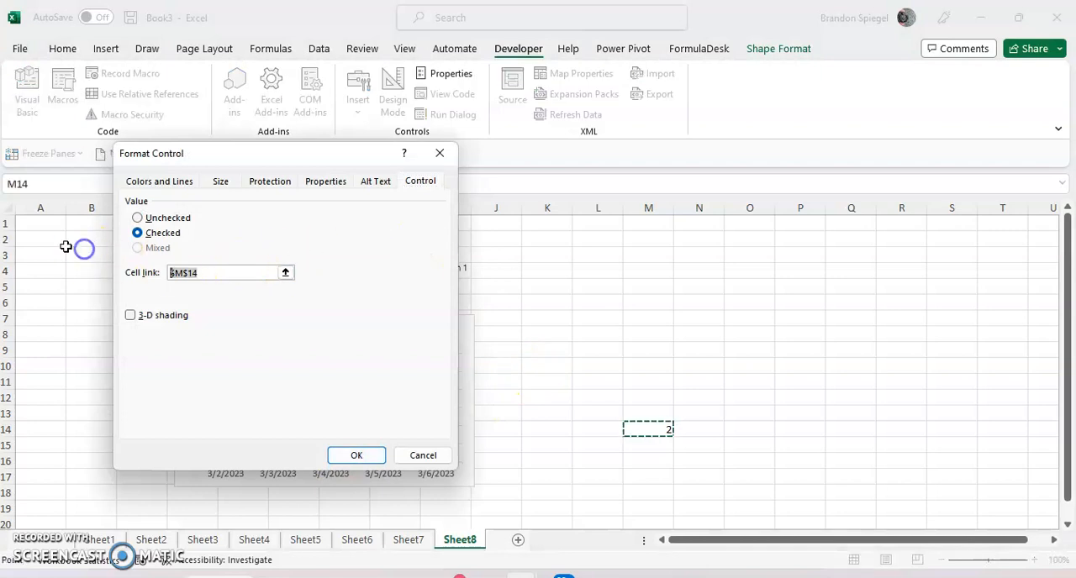
pyautogui.press('Delete')
pyautogui.click(408, 540)
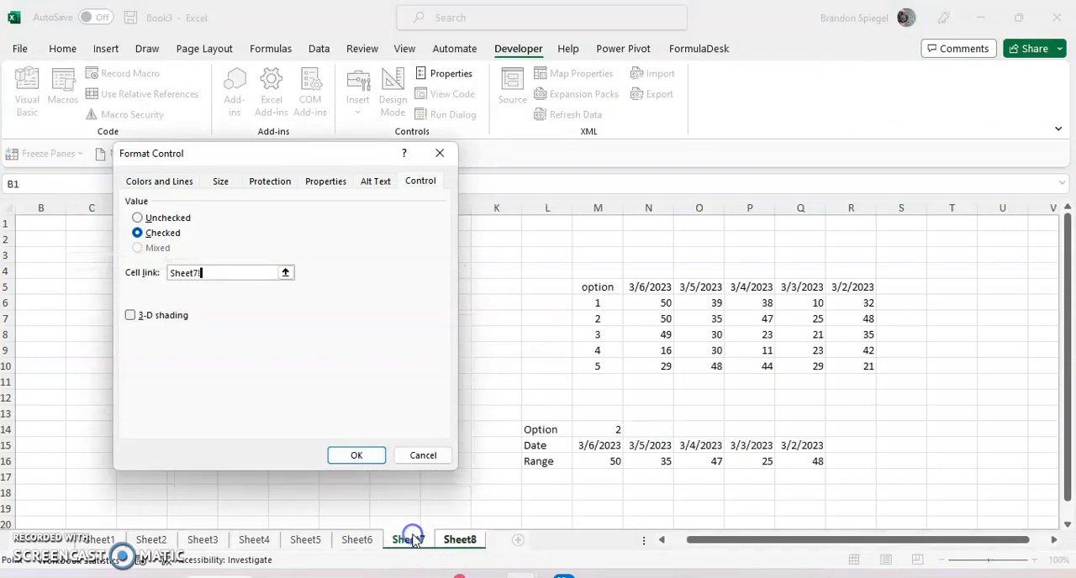
pyautogui.click(593, 431)
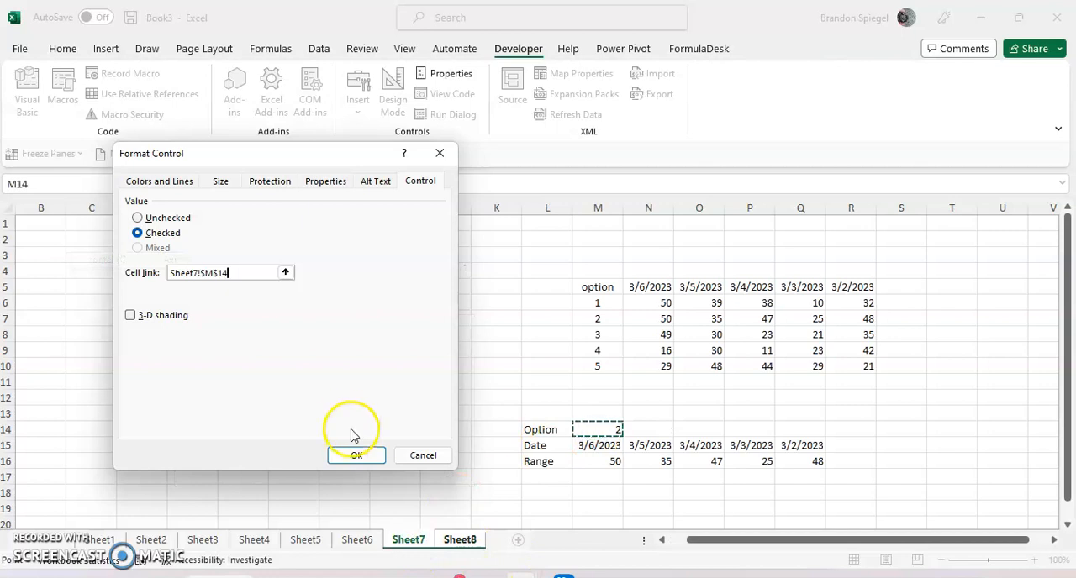
pyautogui.click(356, 456)
pyautogui.click(356, 456)
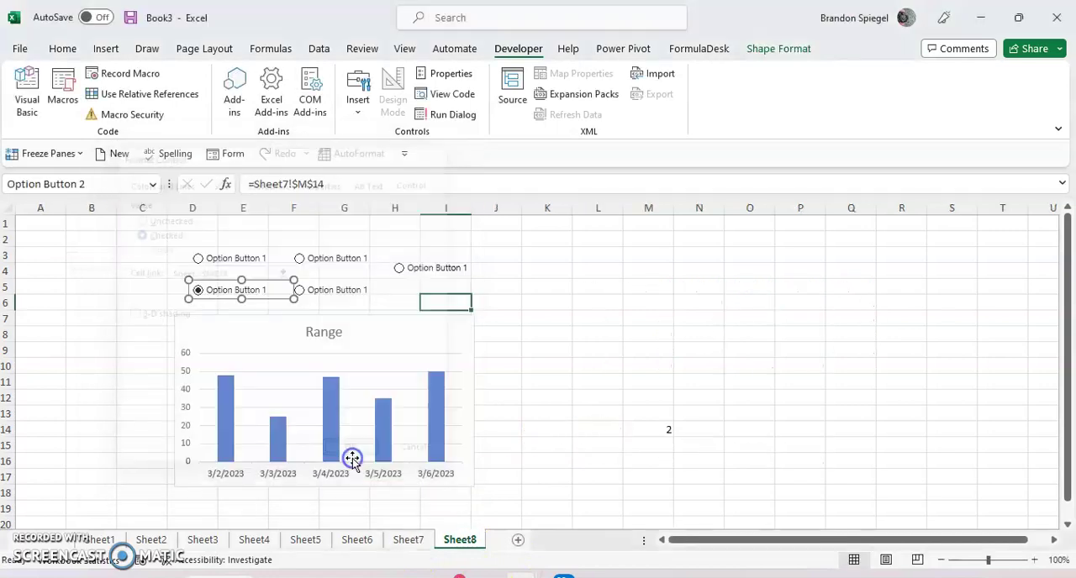
pyautogui.click(503, 349)
pyautogui.click(639, 423)
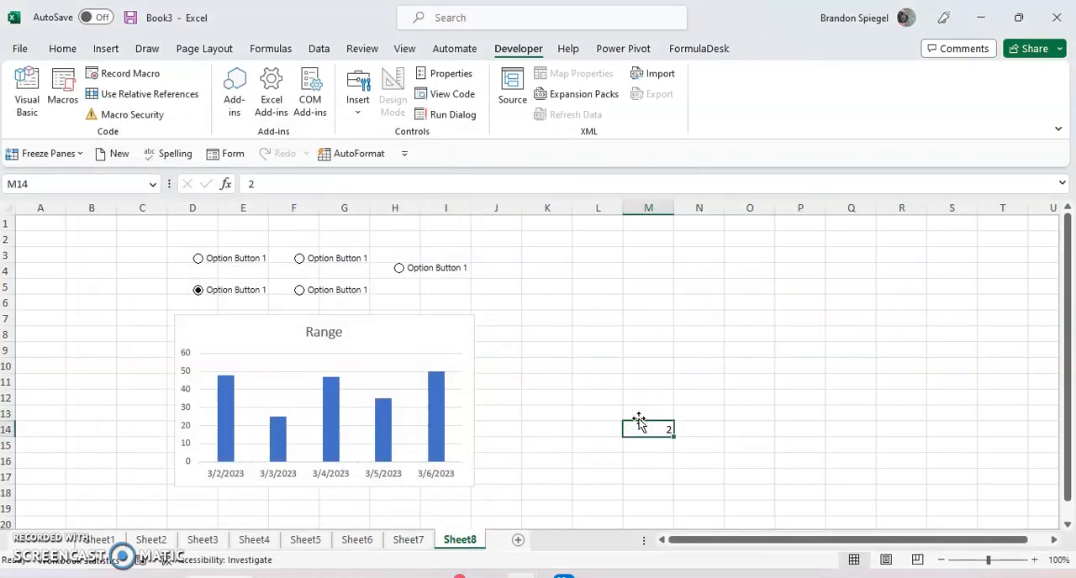
pyautogui.click(400, 268)
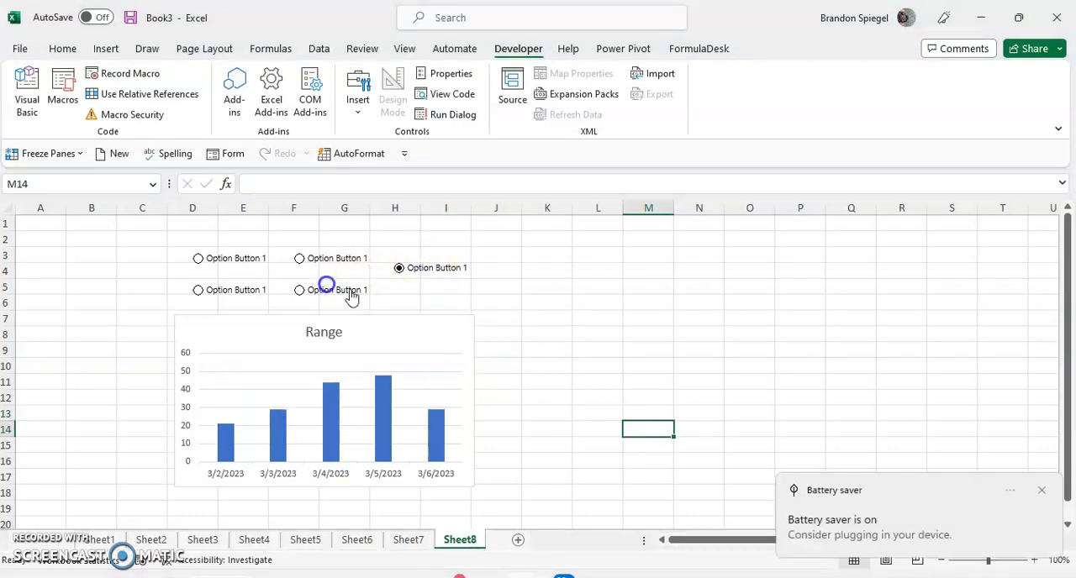
pyautogui.click(299, 290)
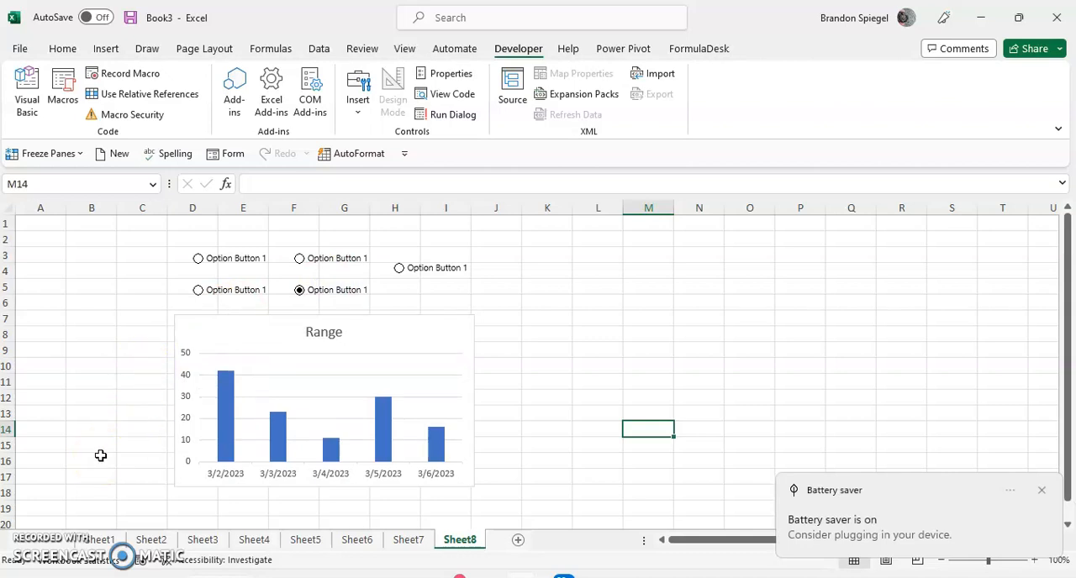
pyautogui.click(234, 260)
pyautogui.click(238, 295)
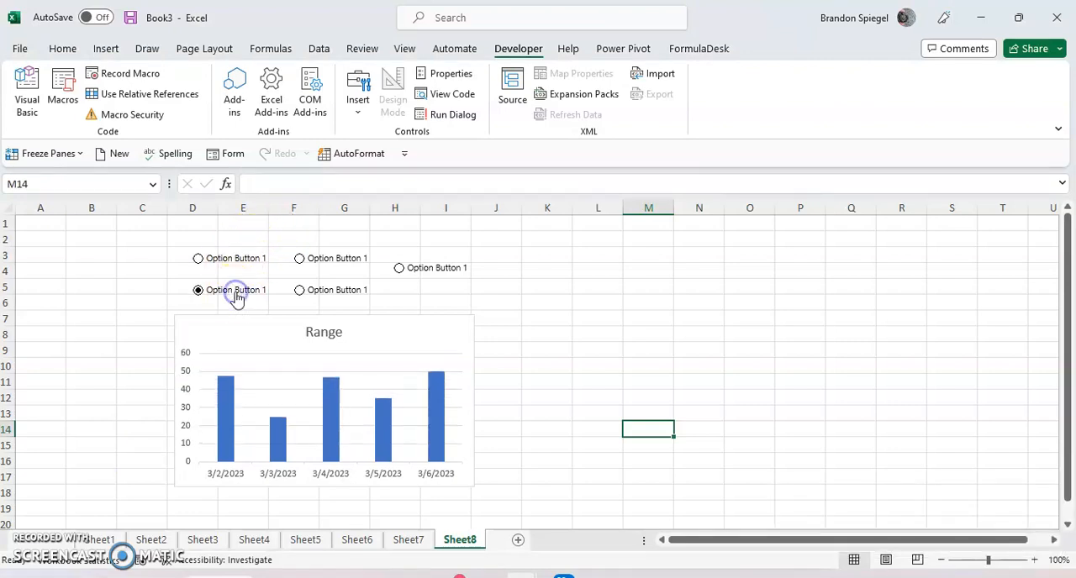
# Rename the F3, column-H and F5 option buttons to their short 'Option n' labels via Edit Text
pyautogui.rightClick(229, 259)
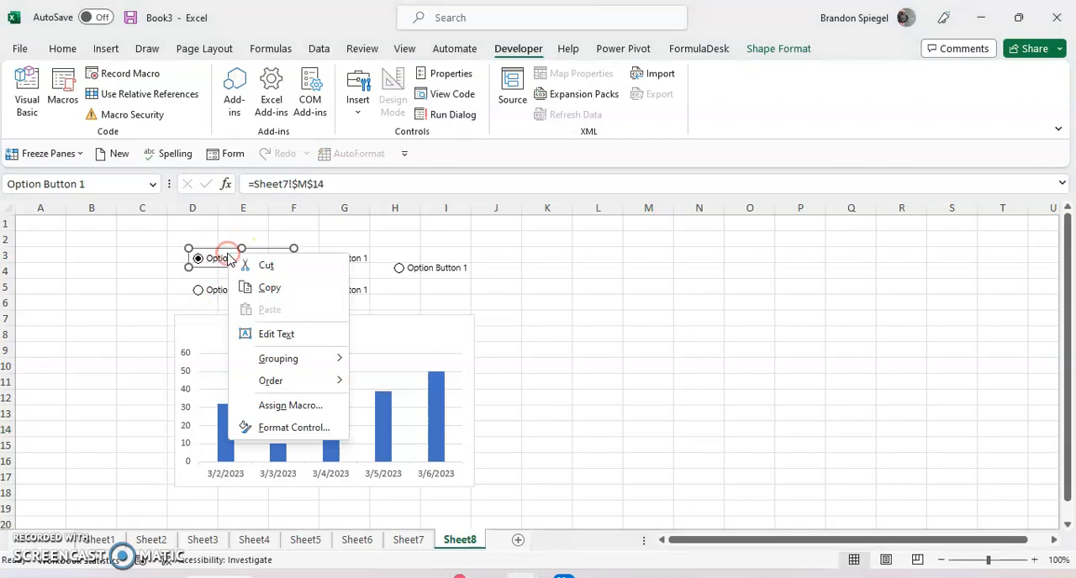
pyautogui.press('Escape')
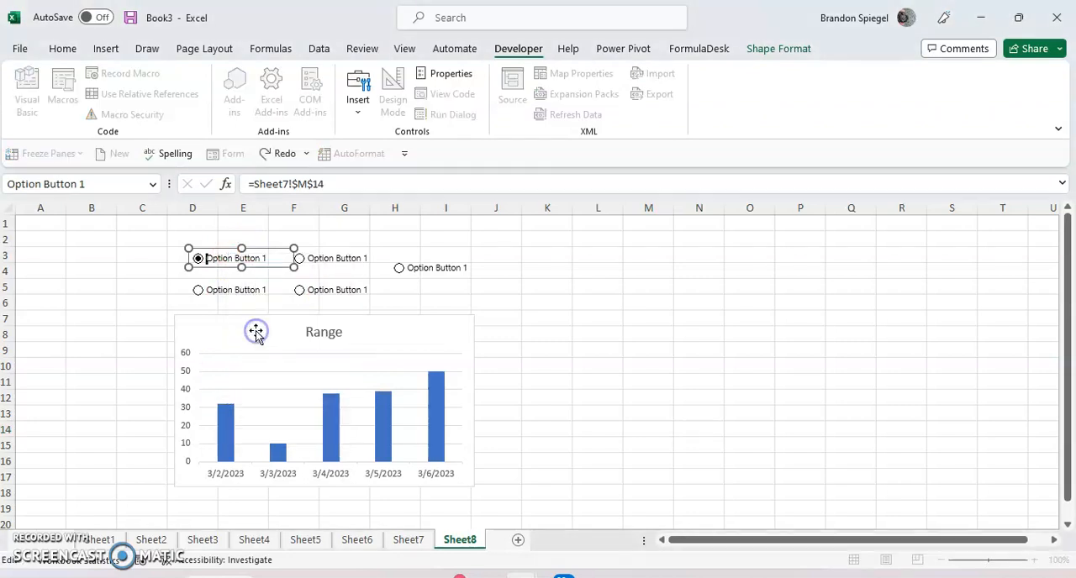
pyautogui.rightClick(264, 294)
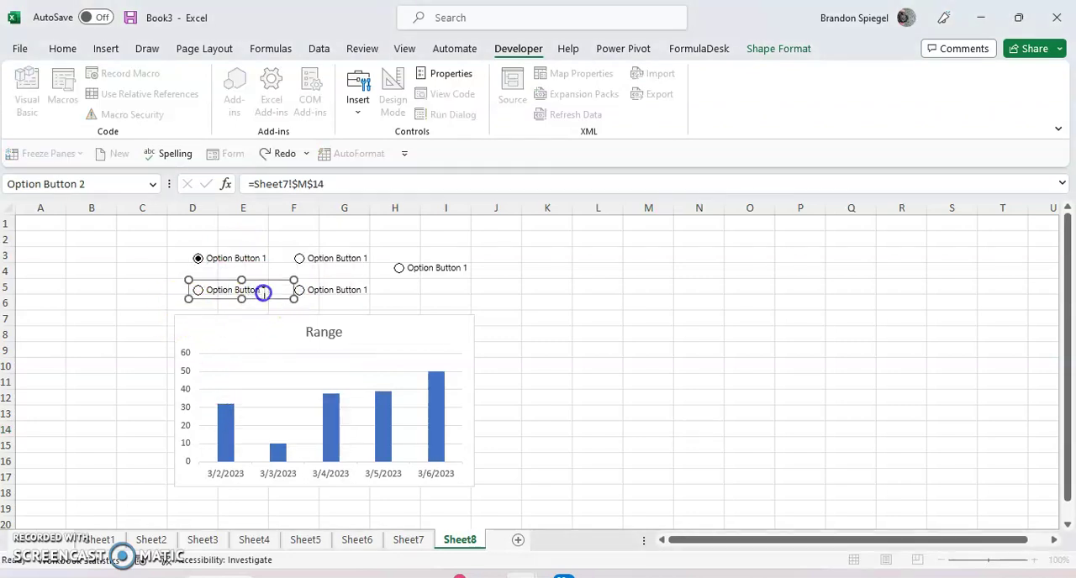
pyautogui.rightClick(324, 259)
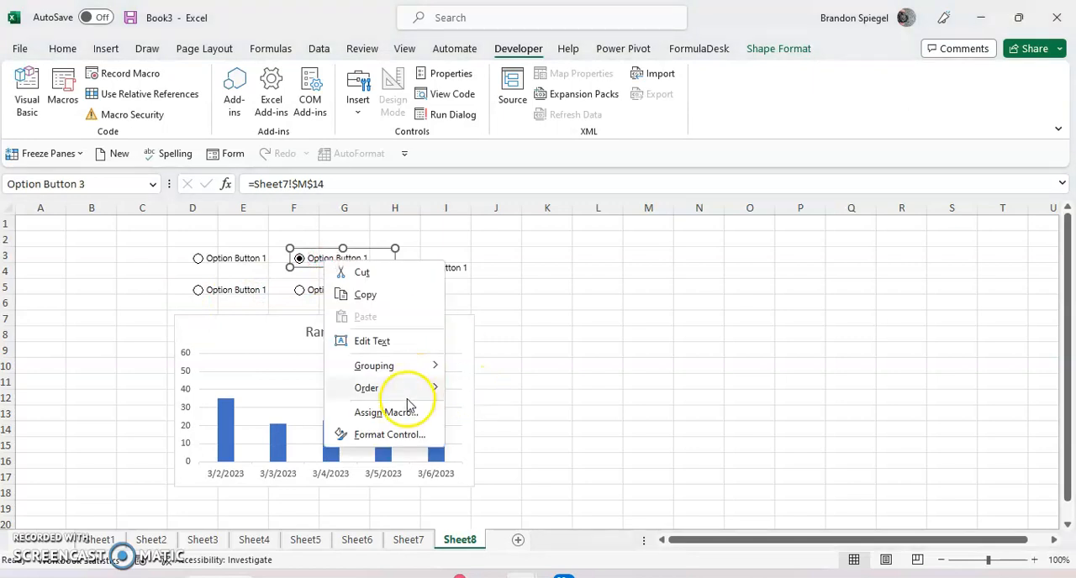
pyautogui.press('Escape')
pyautogui.click(389, 351)
pyautogui.write('Option 2')
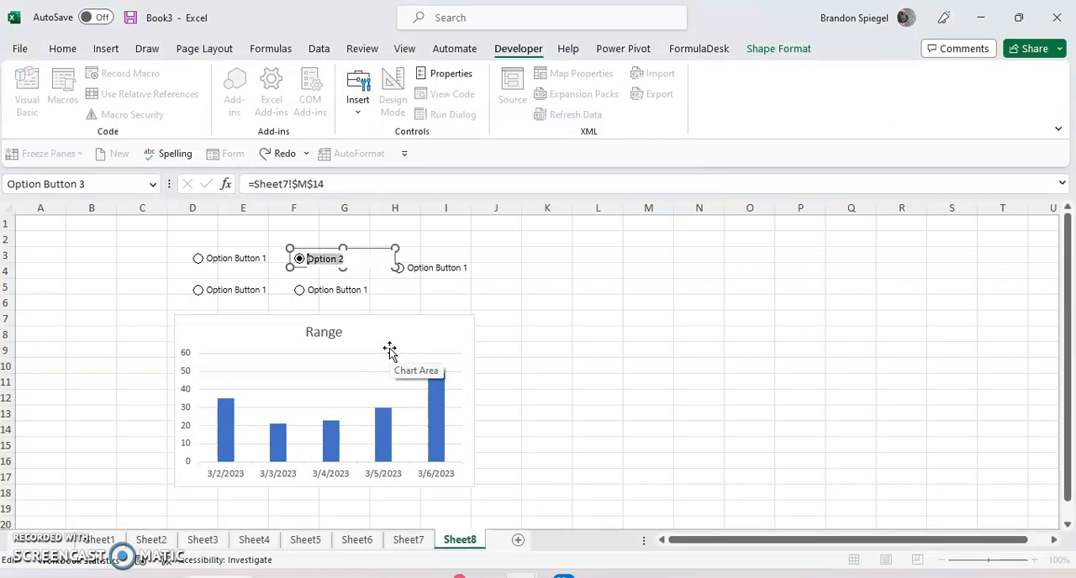
pyautogui.rightClick(424, 268)
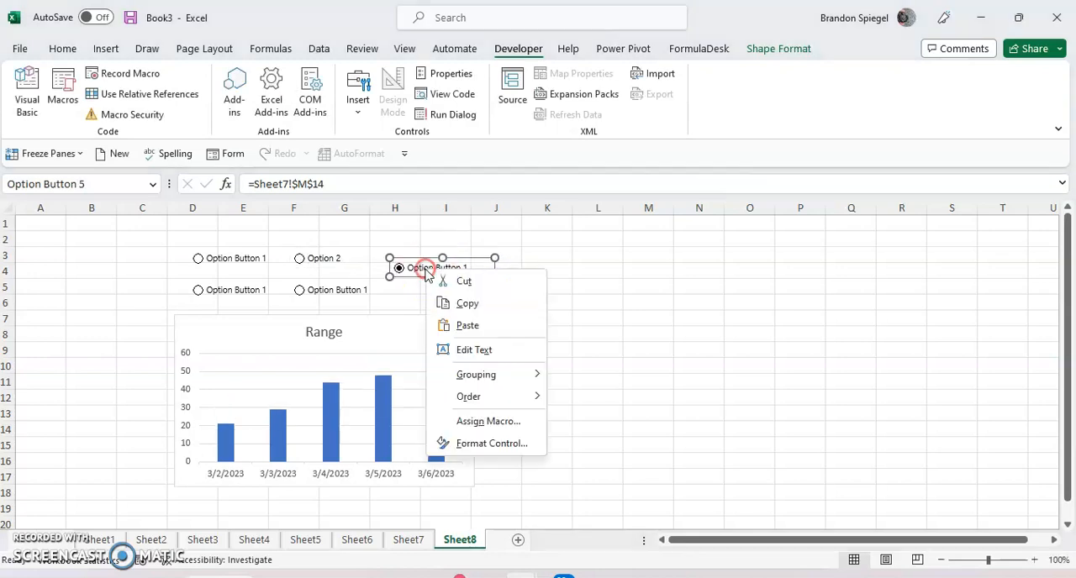
pyautogui.click(474, 349)
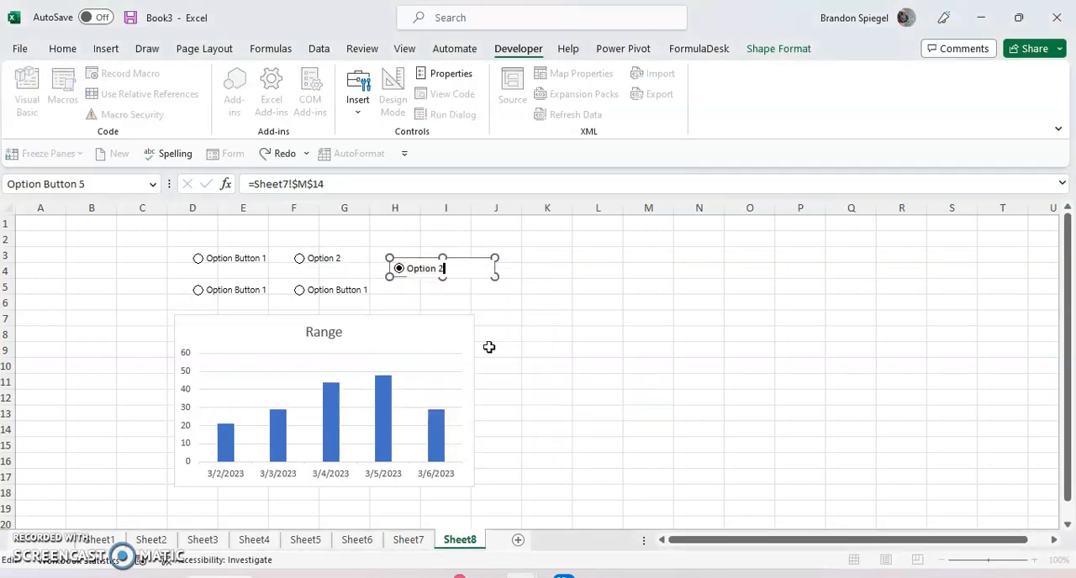
pyautogui.rightClick(336, 290)
pyautogui.moveTo(377, 408)
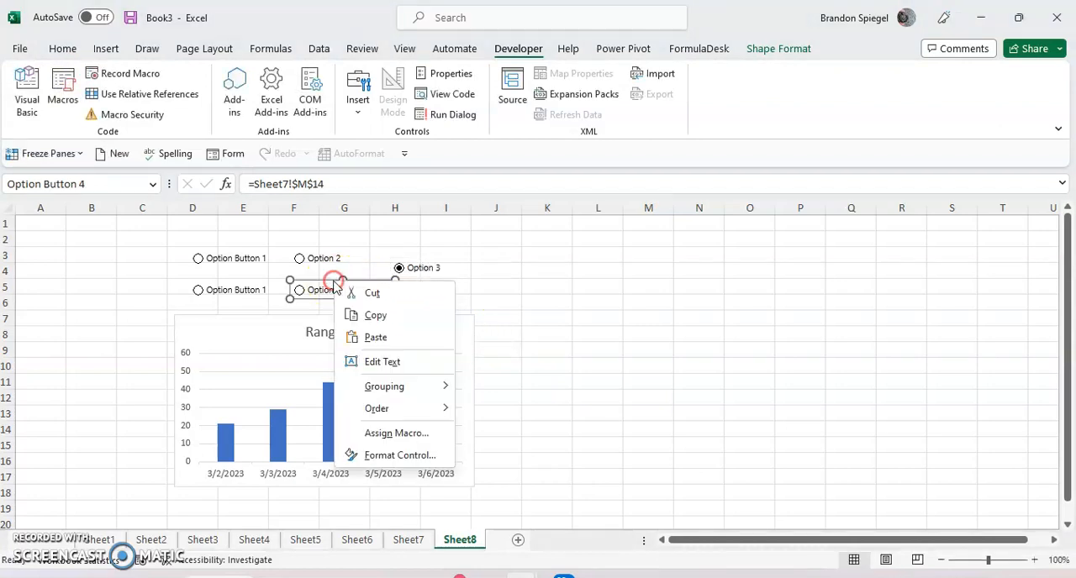
pyautogui.click(382, 362)
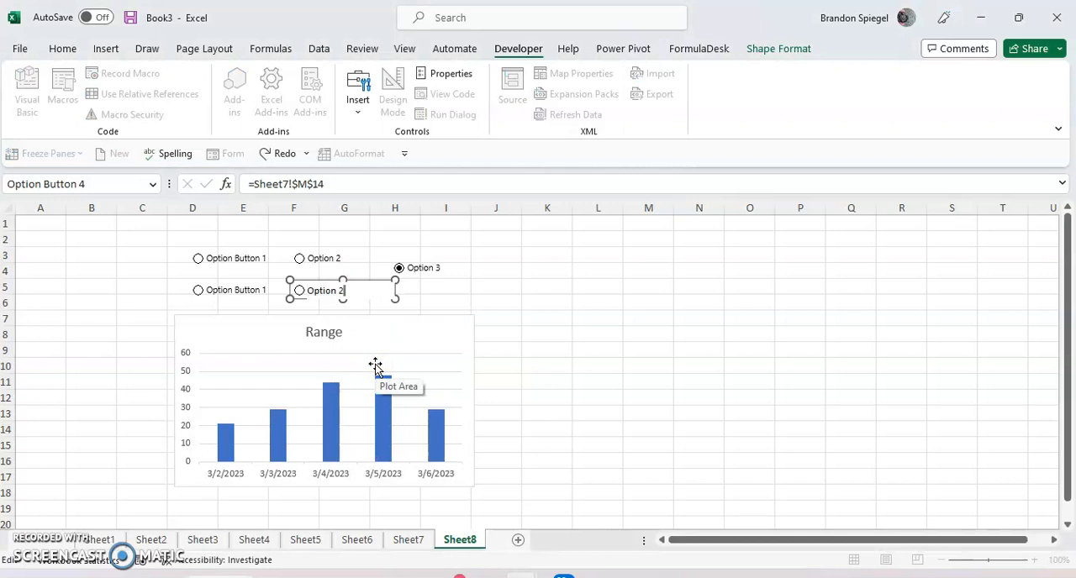
# Rename the D5 and first option buttons, completing the labels Option 1 through Option 5
pyautogui.rightClick(243, 290)
pyautogui.click(298, 376)
pyautogui.hotkey('ctrl', 'a')
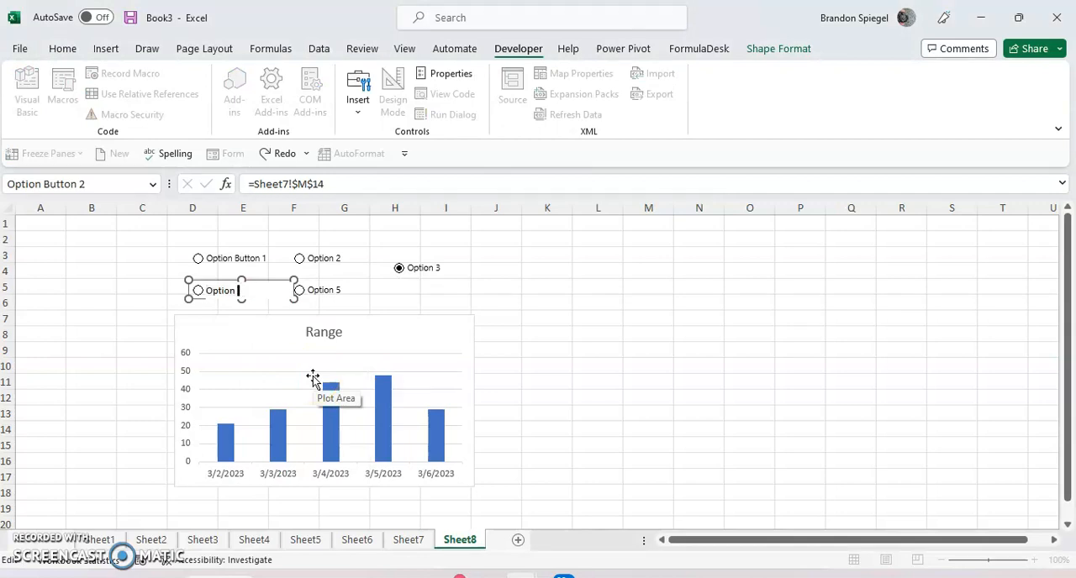
pyautogui.rightClick(244, 258)
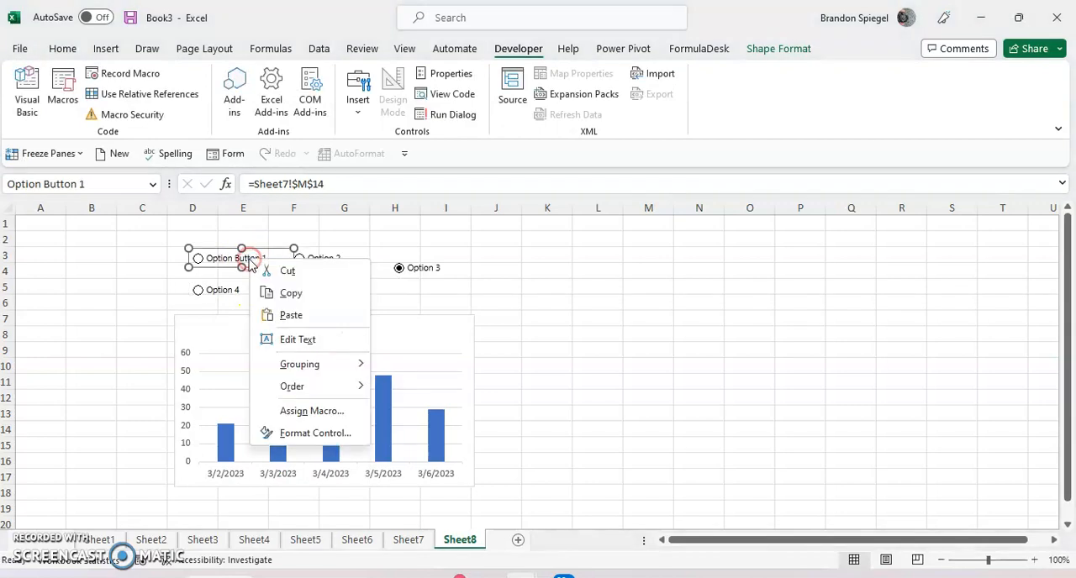
pyautogui.press('Escape')
pyautogui.rightClick(244, 258)
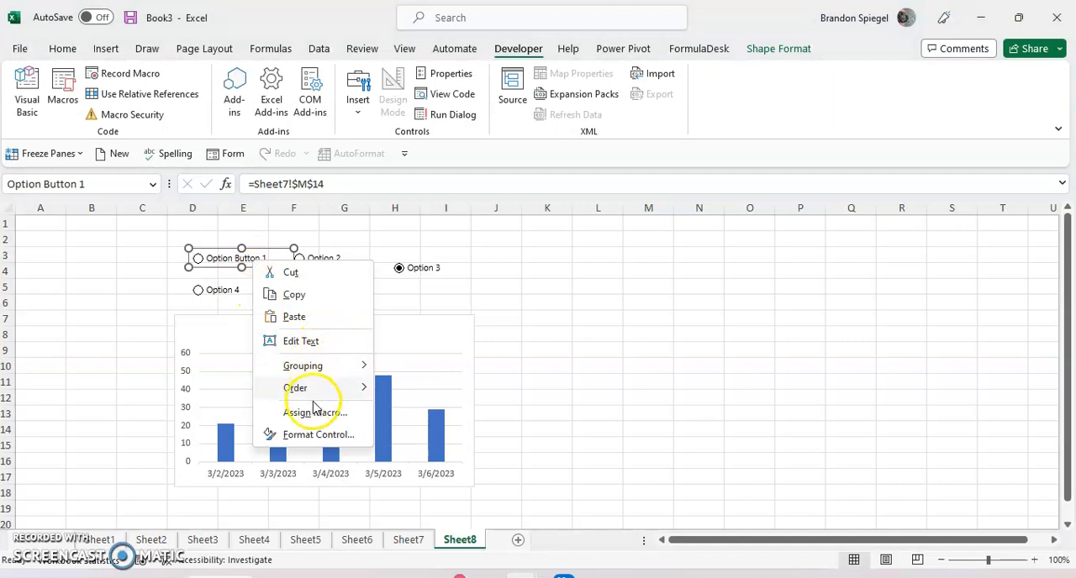
pyautogui.click(293, 317)
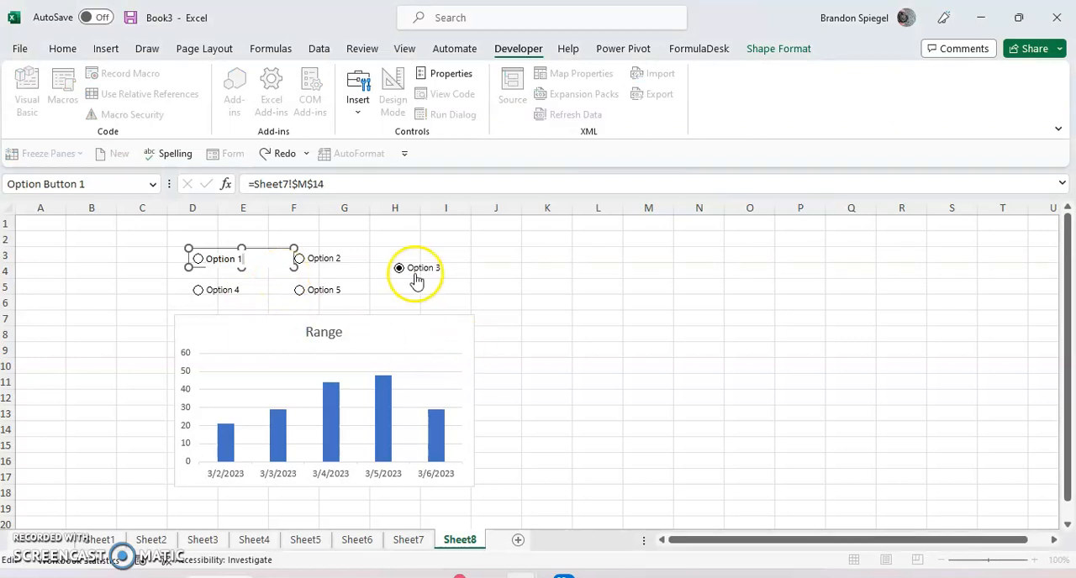
# Replace the chart title Range with Sales Options
pyautogui.click(394, 290)
pyautogui.click(348, 326)
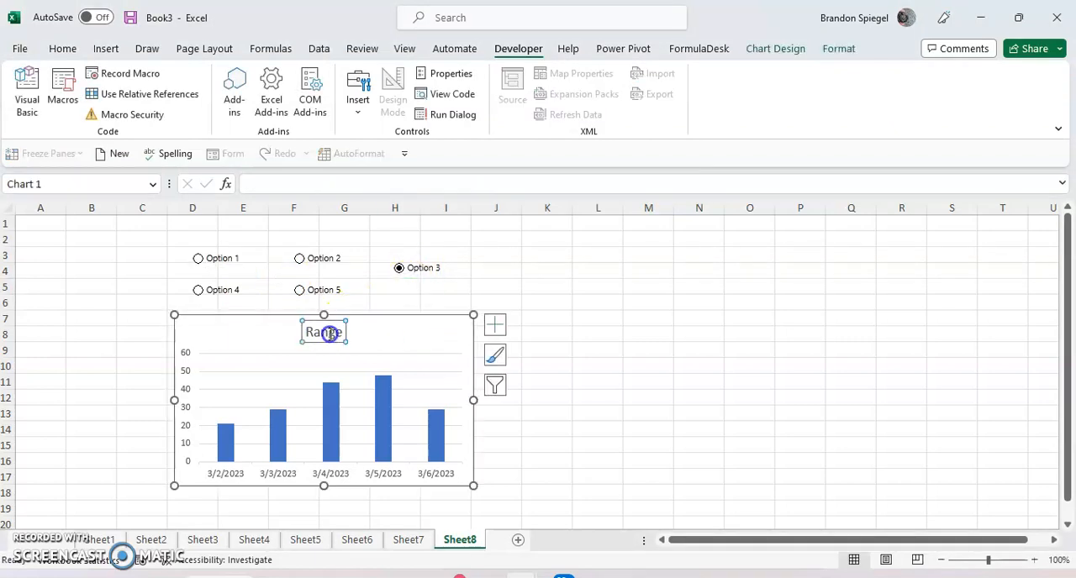
pyautogui.doubleClick(324, 333)
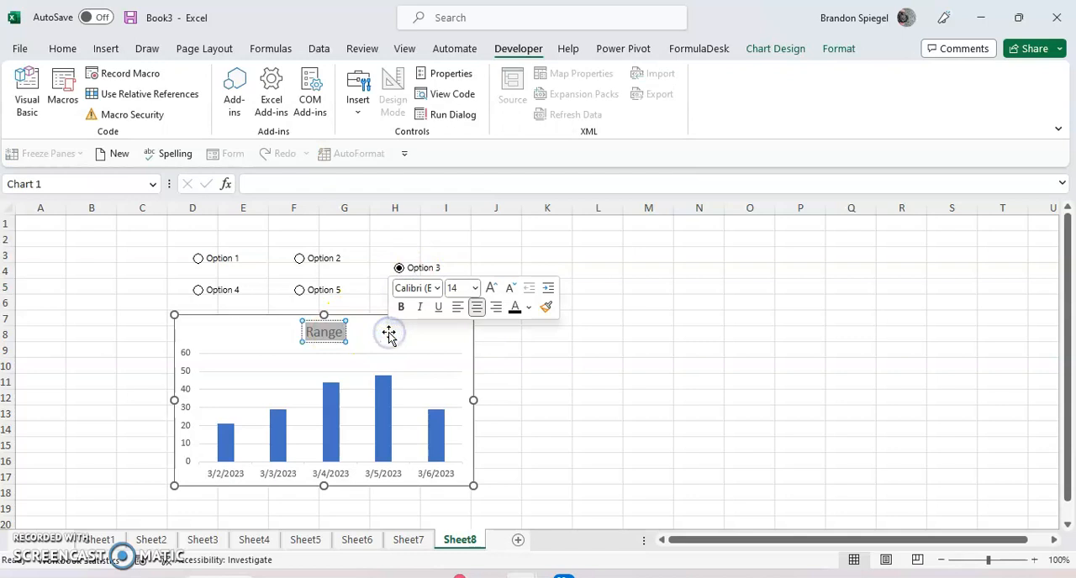
pyautogui.write('Sales ')
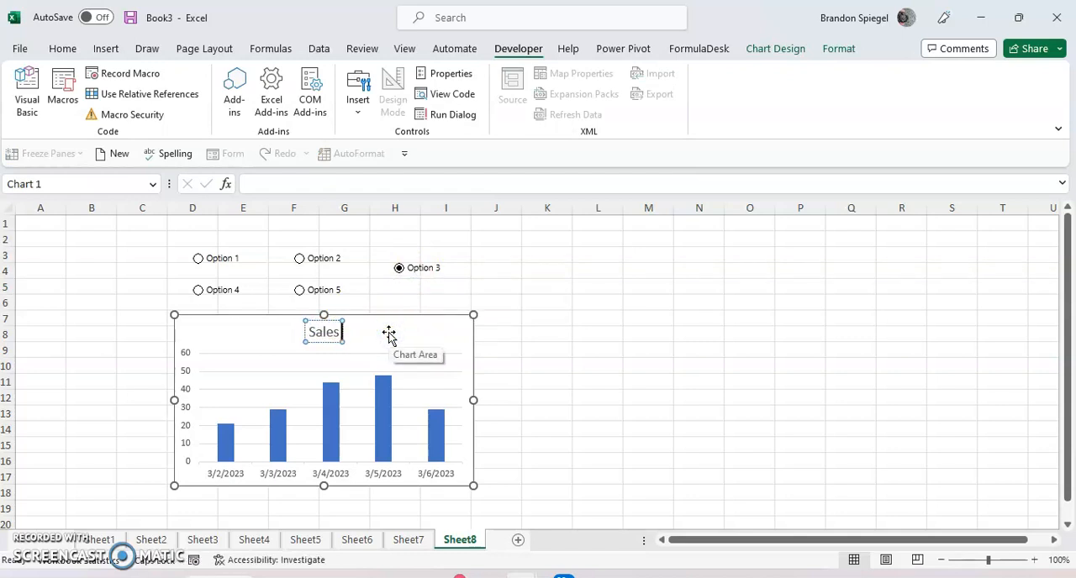
pyautogui.write('Options')
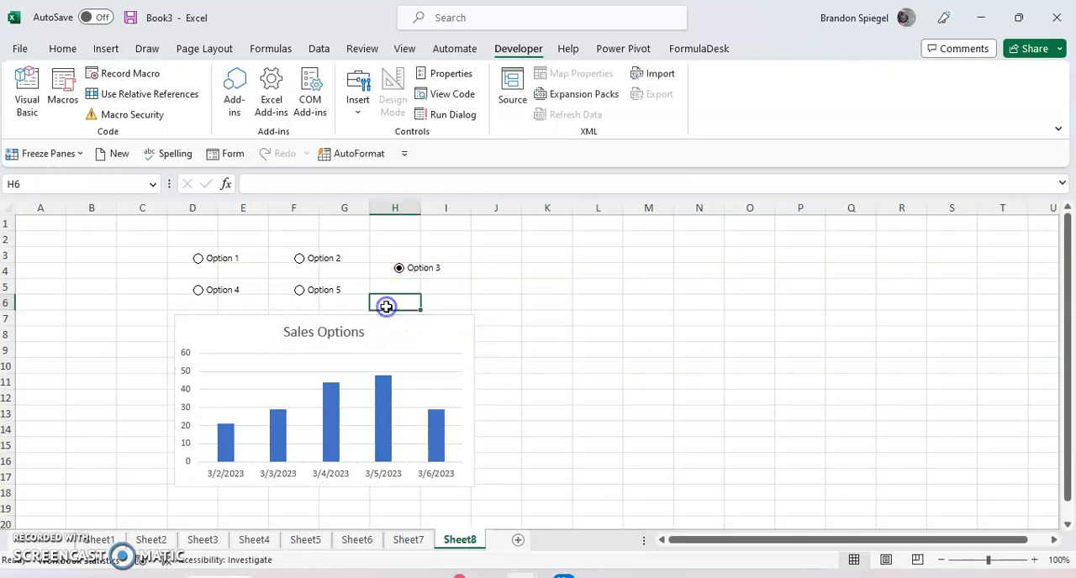
# Choose Options 2, 4, 5 and 2 in turn, confirming the Sales Options bars redraw
pyautogui.click(394, 303)
pyautogui.click(299, 290)
pyautogui.click(300, 258)
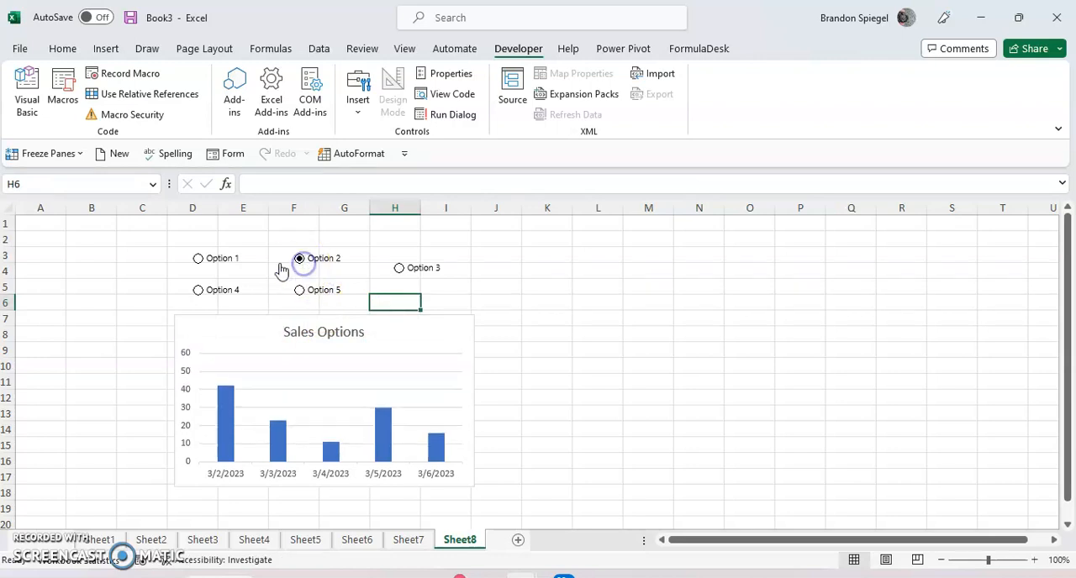
pyautogui.click(198, 258)
pyautogui.click(198, 290)
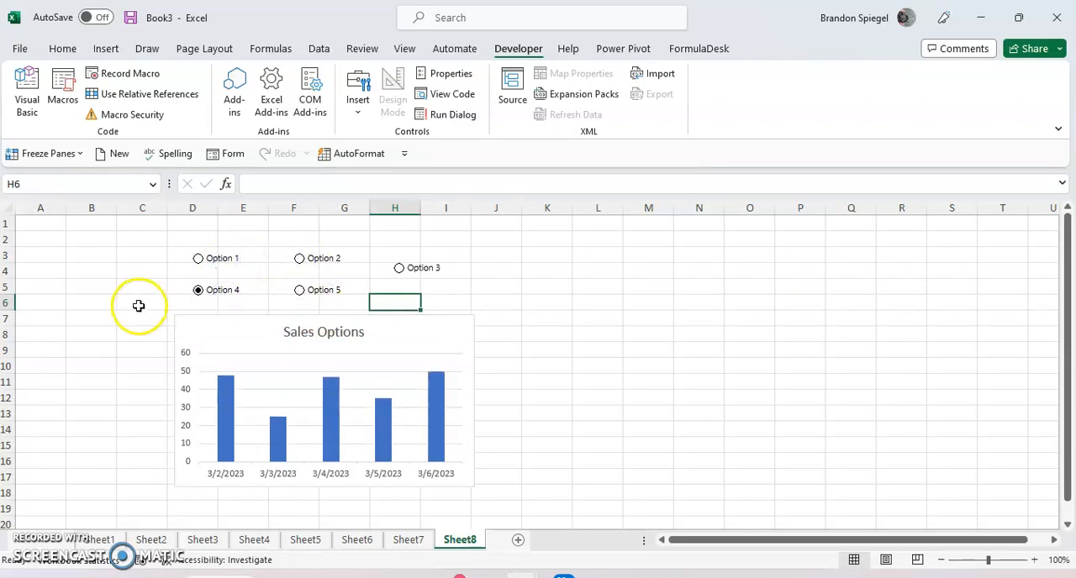
pyautogui.click(299, 290)
pyautogui.click(300, 258)
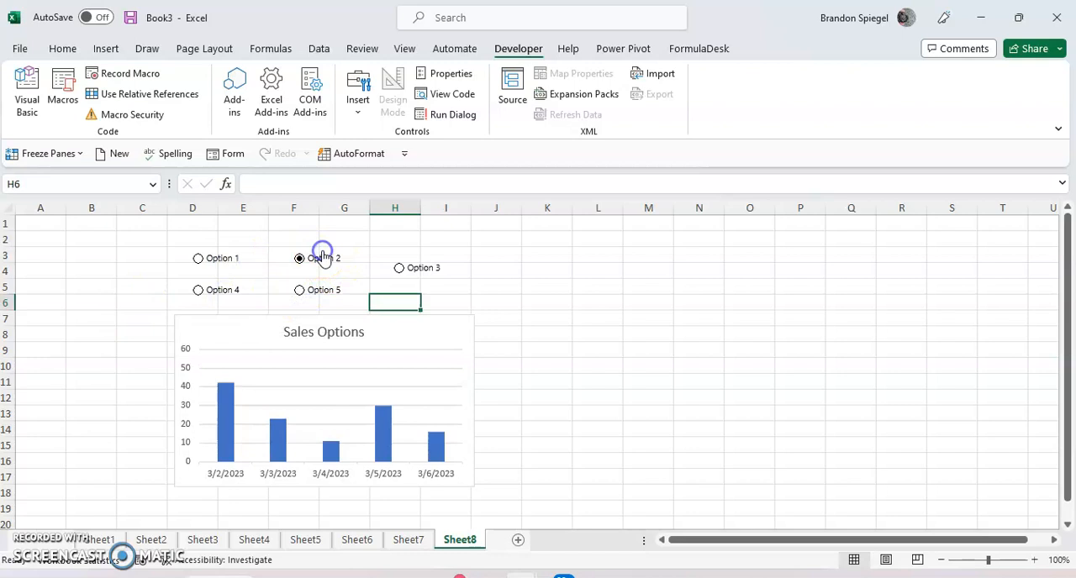